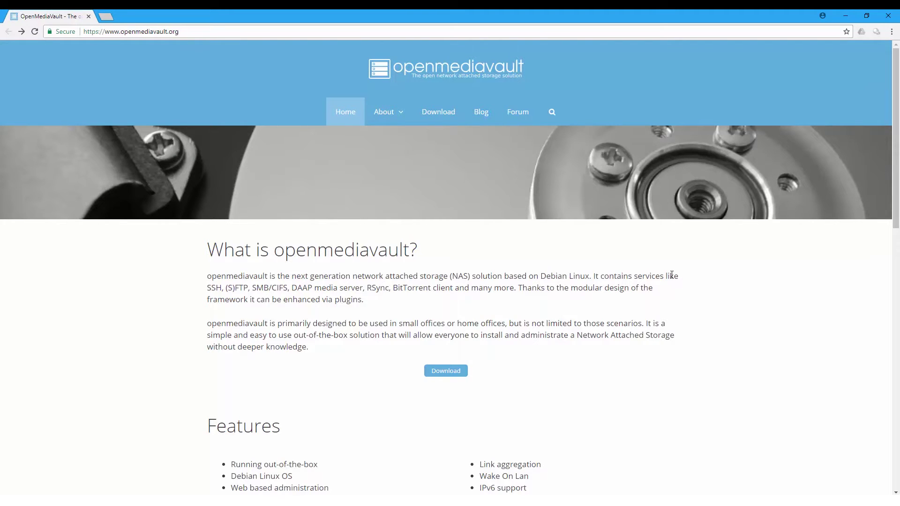
- Go from the openmediavault download page to the project's files on SourceForge
scroll(671, 275, "down", 1)
left_click(449, 328)
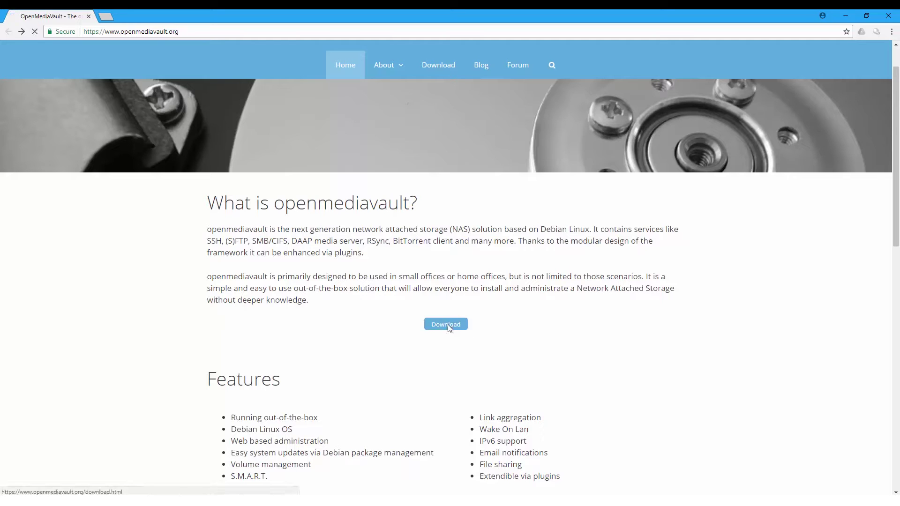
left_click_drag(225, 264, 300, 265)
left_click(352, 265)
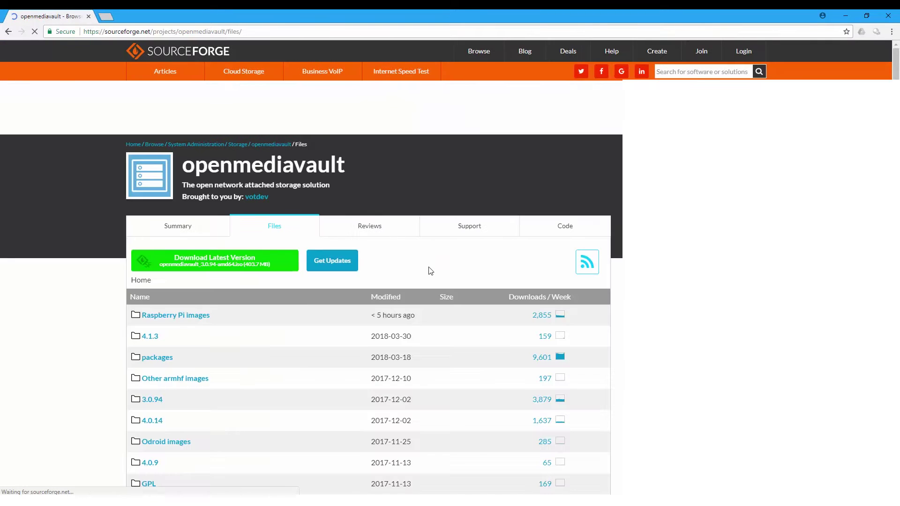
- Download OMV_3_0_99_RaspberryPi_2_3_4.9.80.img.xz from the Raspberry Pi images folder
scroll(239, 326, "down", 2)
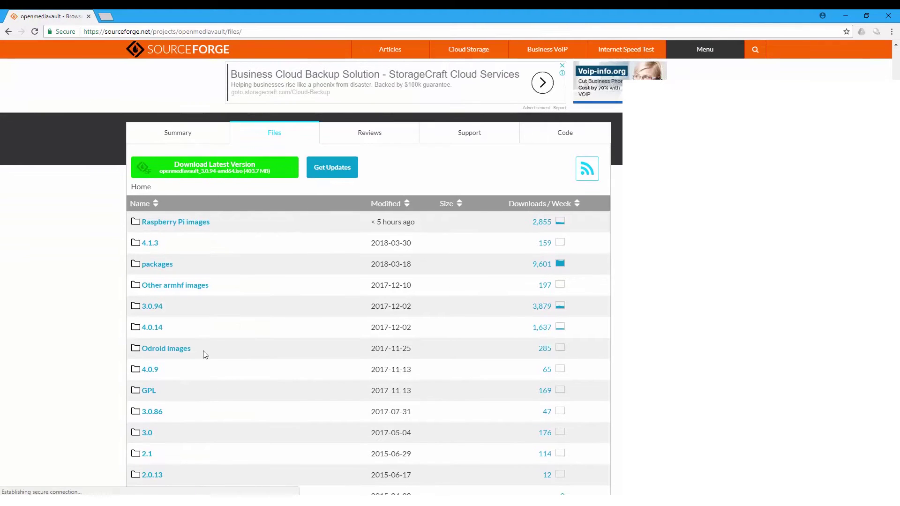
scroll(187, 356, "down", 2)
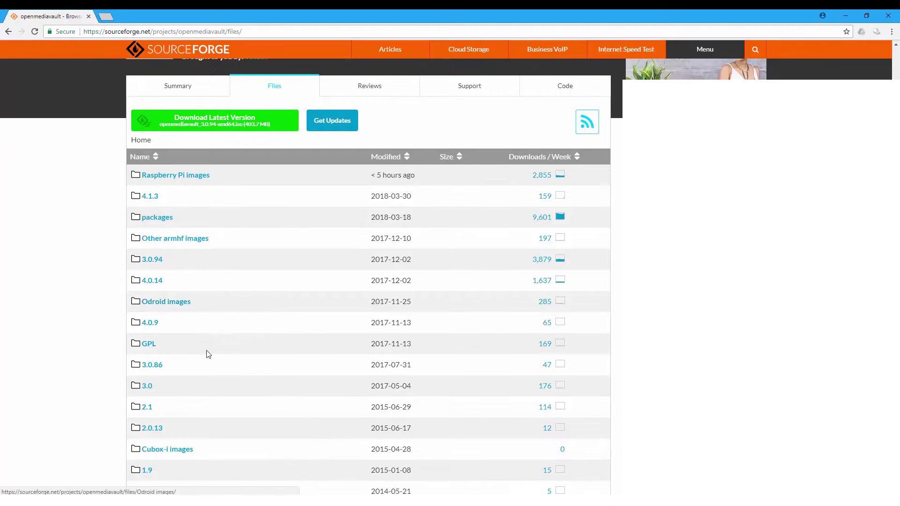
scroll(227, 336, "up", 4)
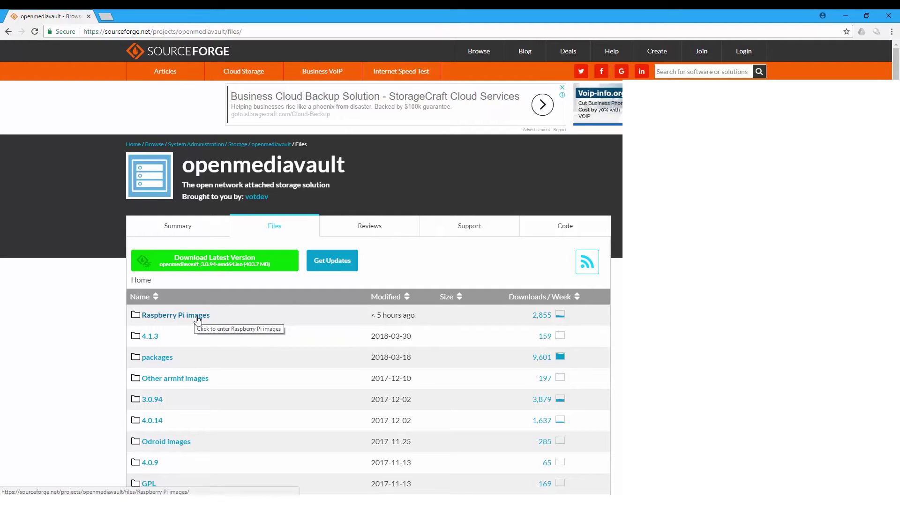
left_click(197, 319)
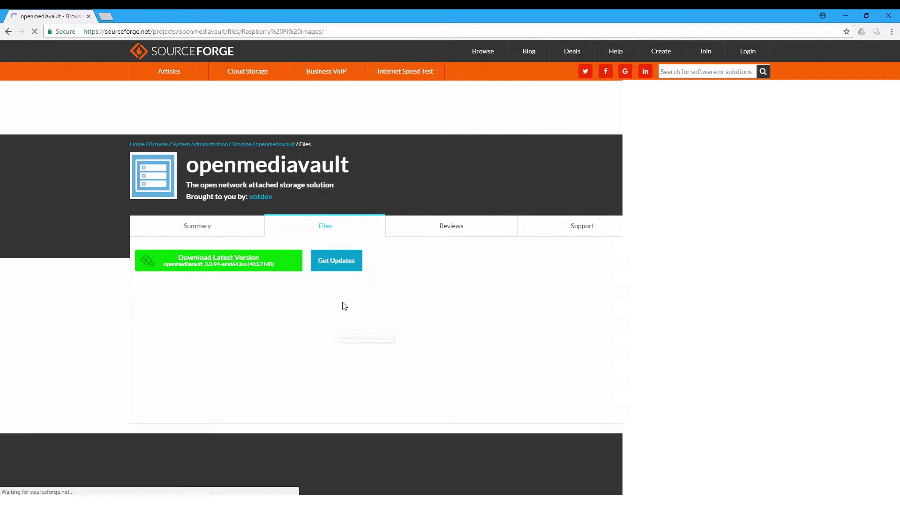
left_click_drag(370, 357, 416, 359)
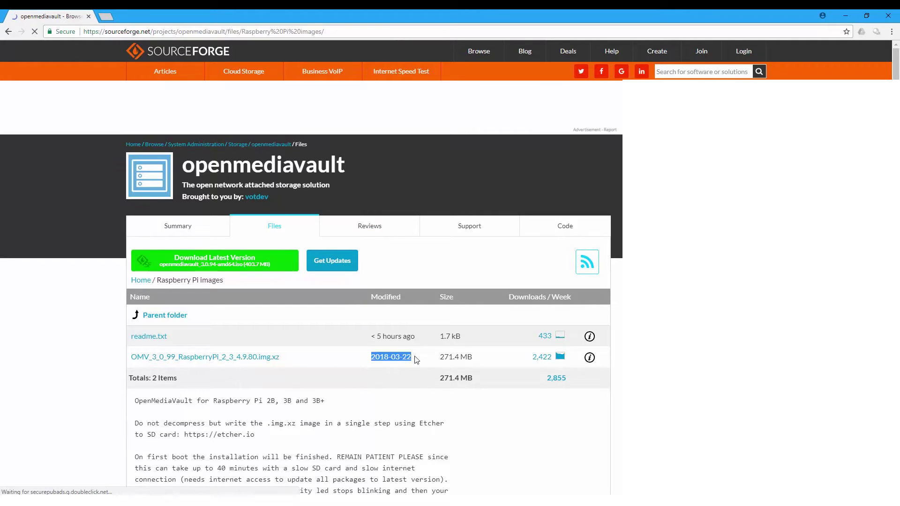
left_click(259, 358)
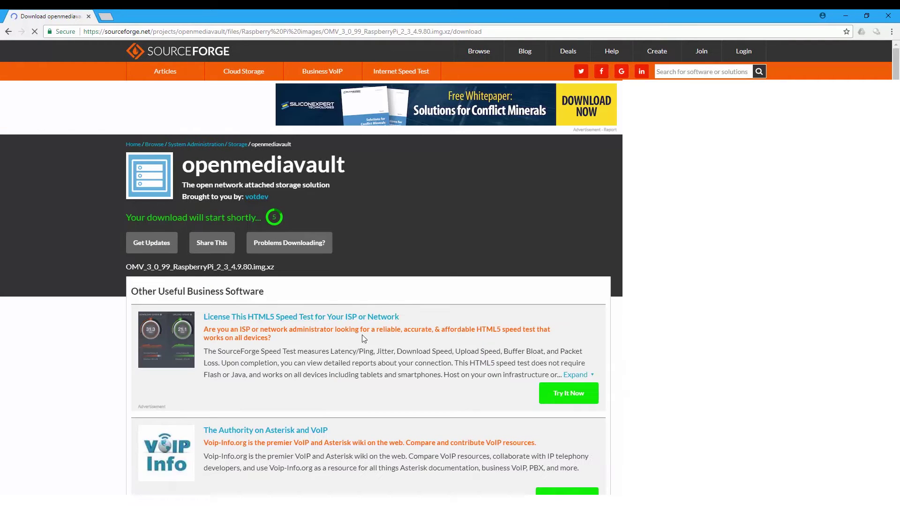
left_click(105, 17)
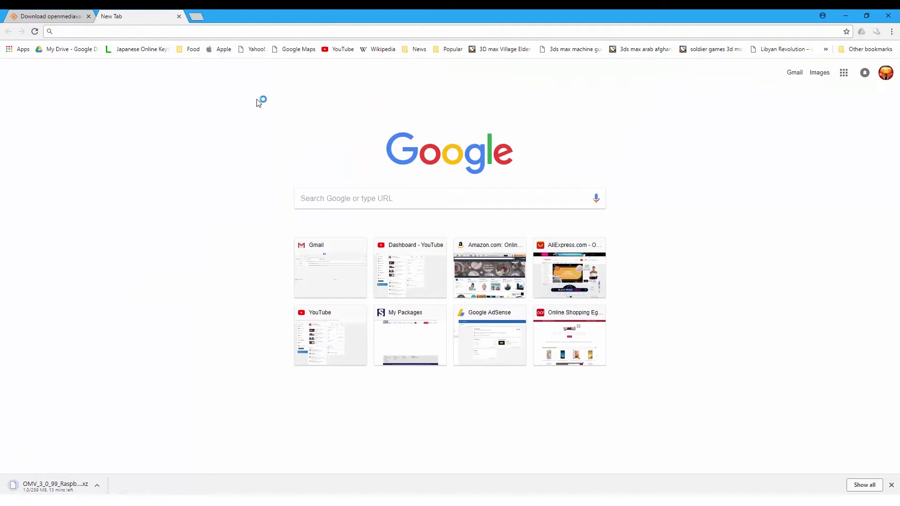
- Search Google for 'sd formatter' in the new tab
type("sd for")
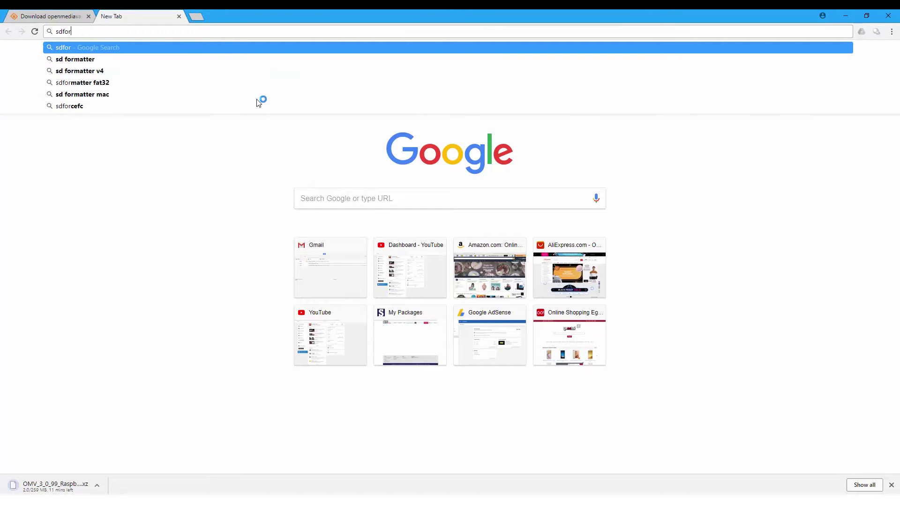
type("matter")
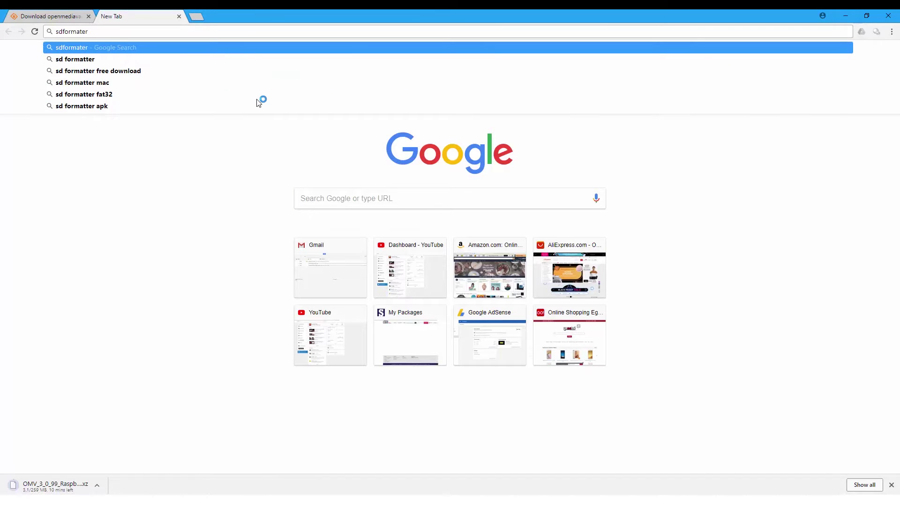
key("Down")
key("Return")
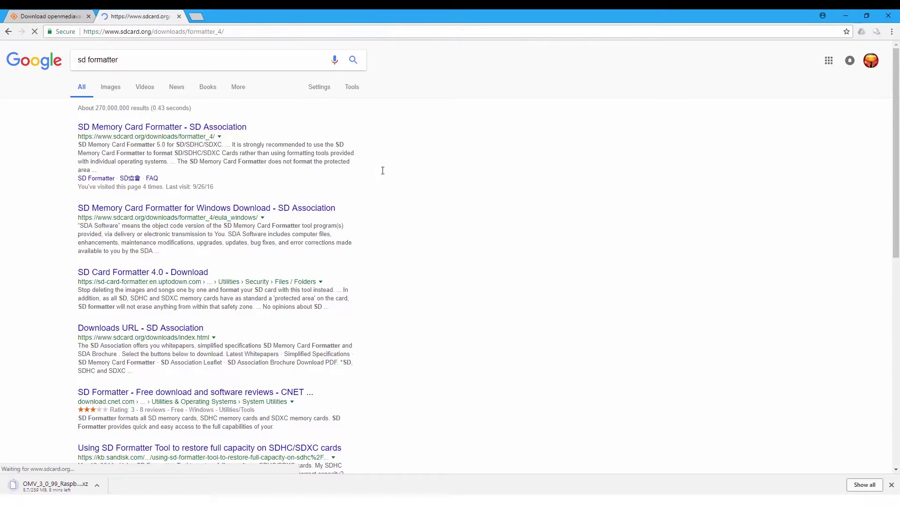
- Load the Etcher website at etcher.io in another new tab
key("ctrl+t")
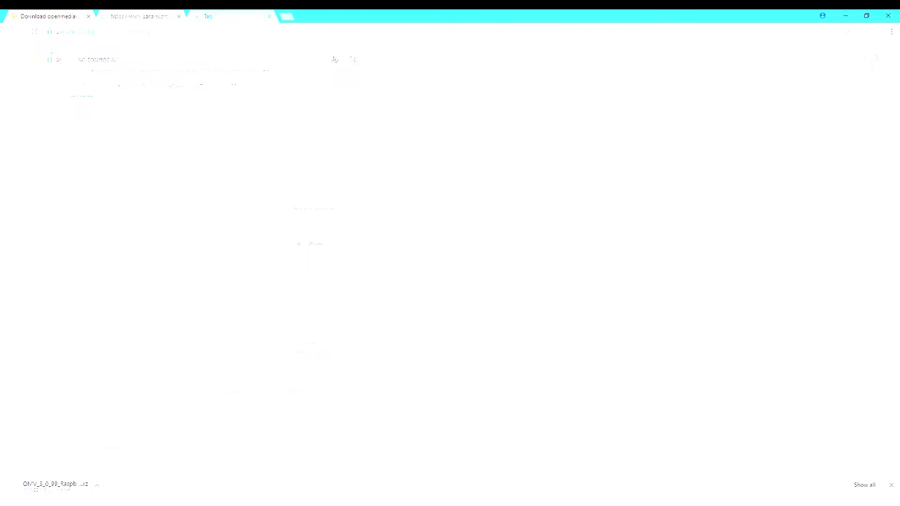
type("etiche")
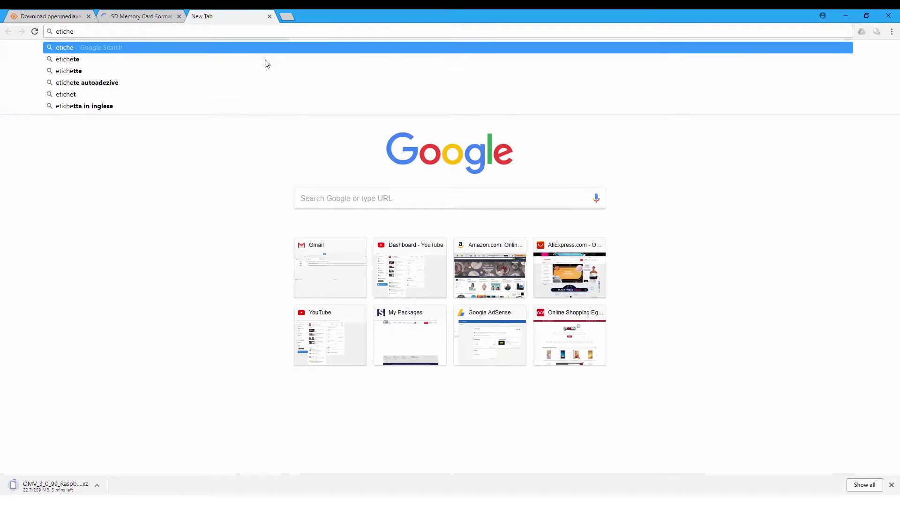
key("BackSpace")
key("BackSpace")
key("BackSpace")
key("BackSpace")
type("cher")
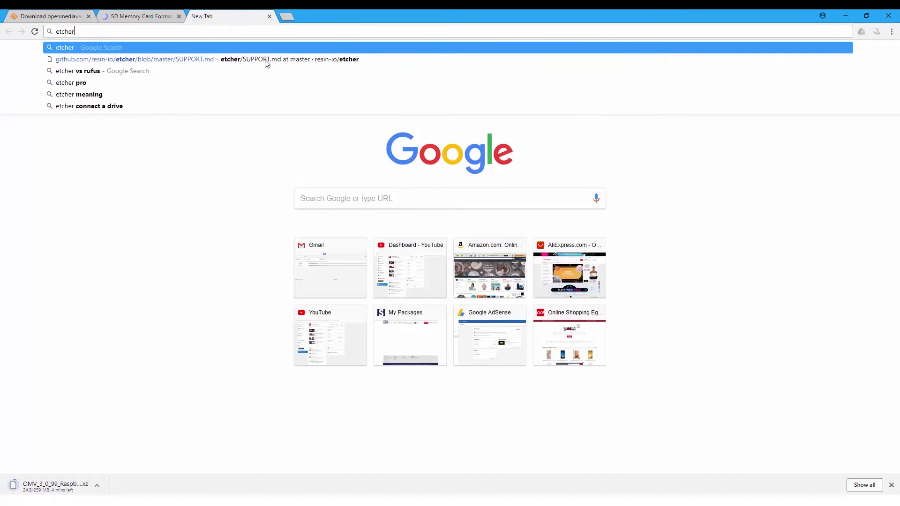
type(".io")
key("Return")
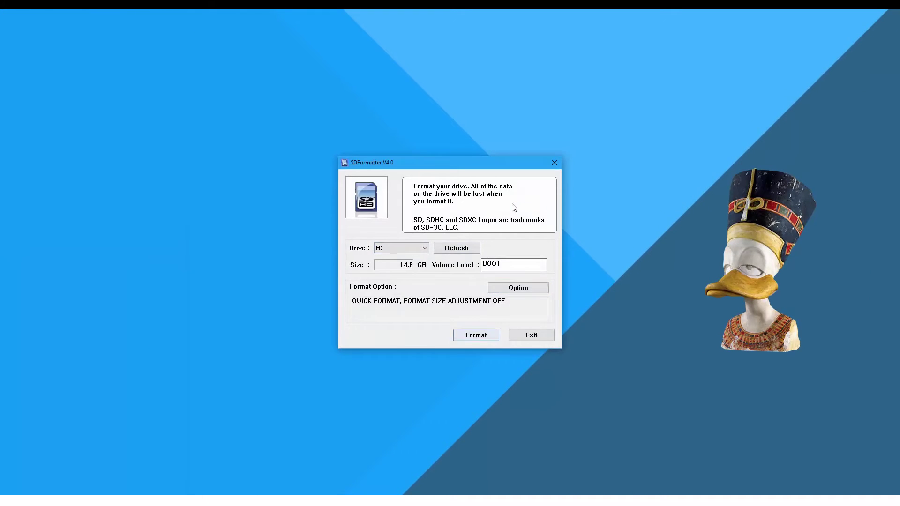
- Start an SDFormatter quick format of the SD card and accept the warning
key("Return")
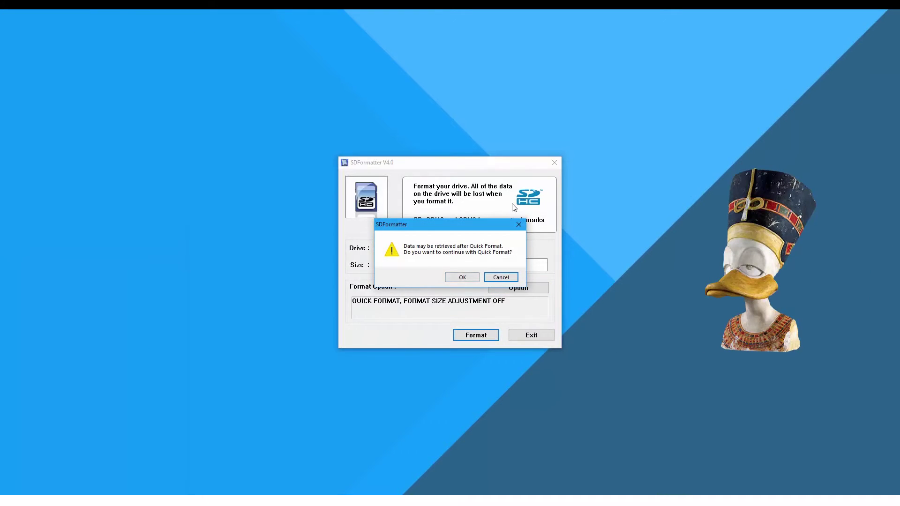
key("Return")
key("Return")
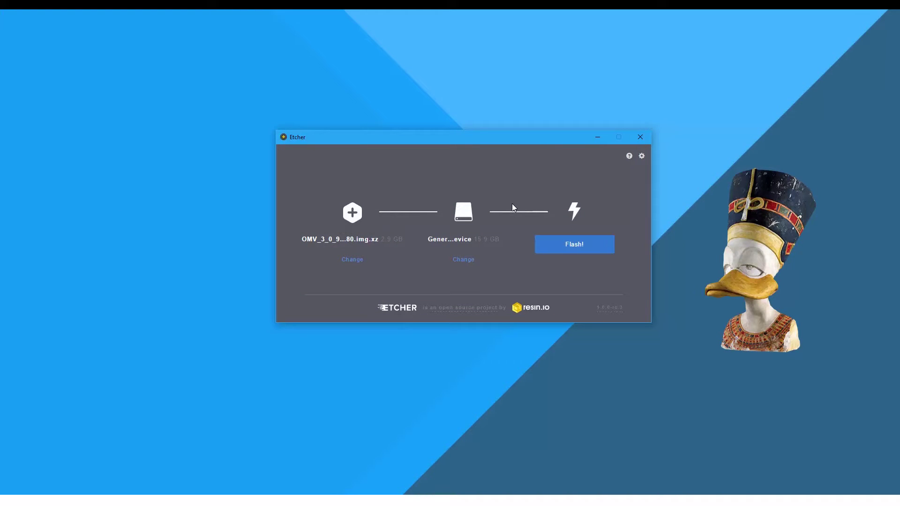
- Flash the openmediavault image onto the SD card with Etcher
key("Return")
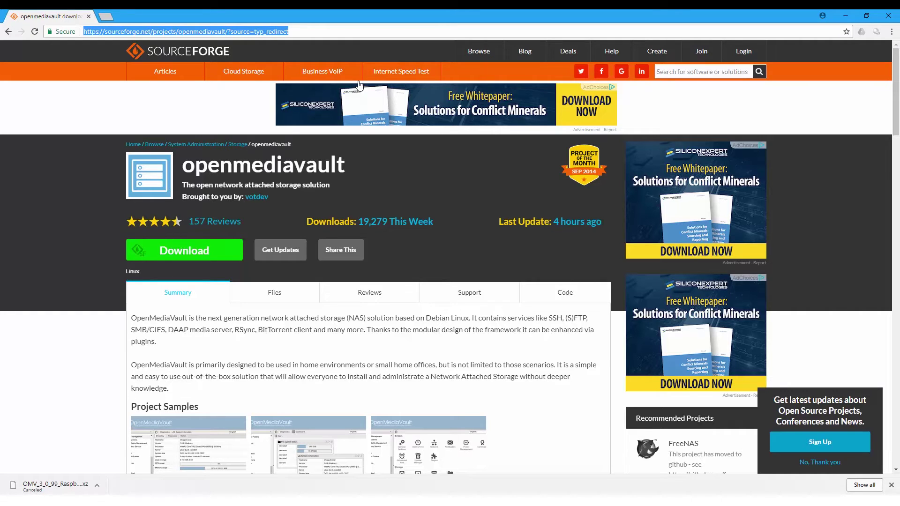
key("End")
key("ctrl+shift+Left")
key("ctrl+shift+Left")
key("ctrl+shift+Left")
key("ctrl+shift+Left")
key("ctrl+shift+Left")
key("ctrl+shift+Left")
key("ctrl+shift+Left")
type("ha")
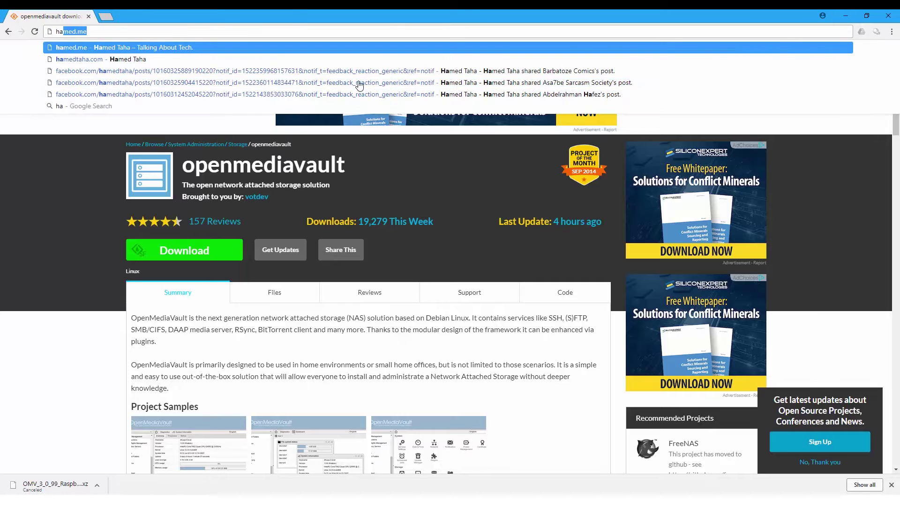
type("raspberry")
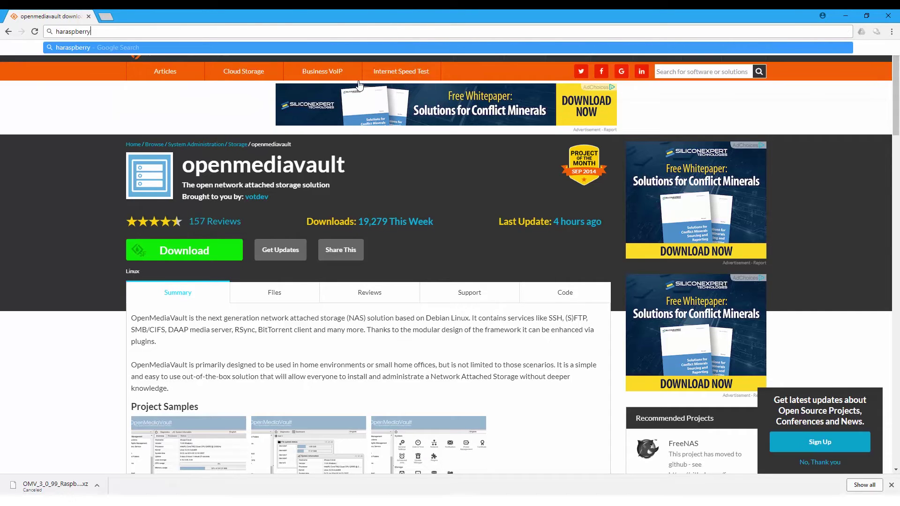
type("pi.local")
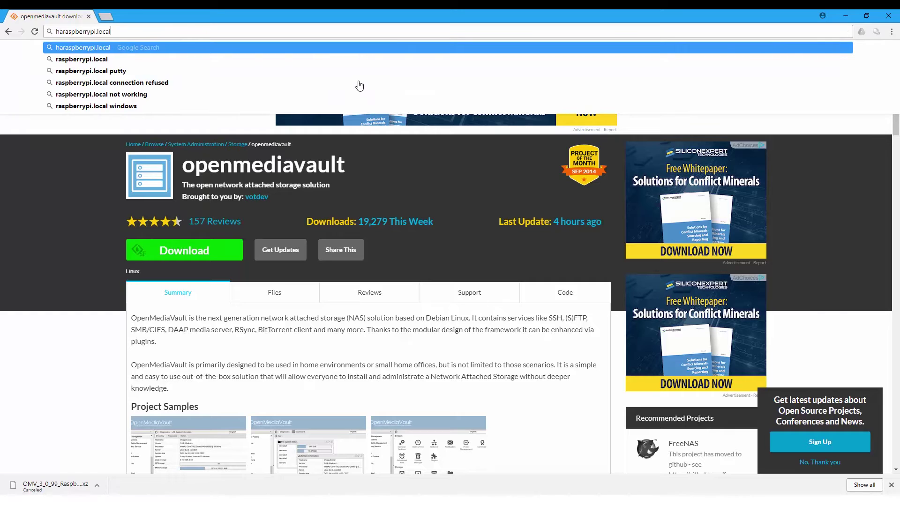
key("Down")
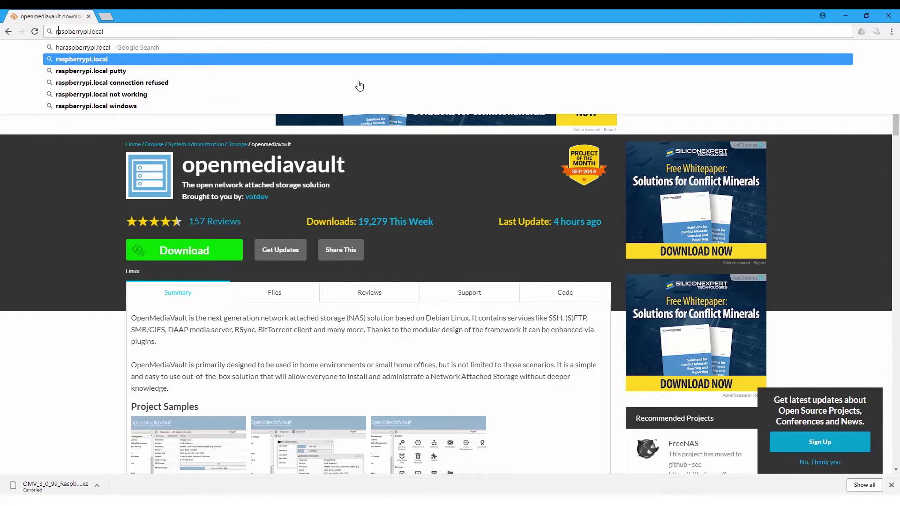
key("Home")
type("http://")
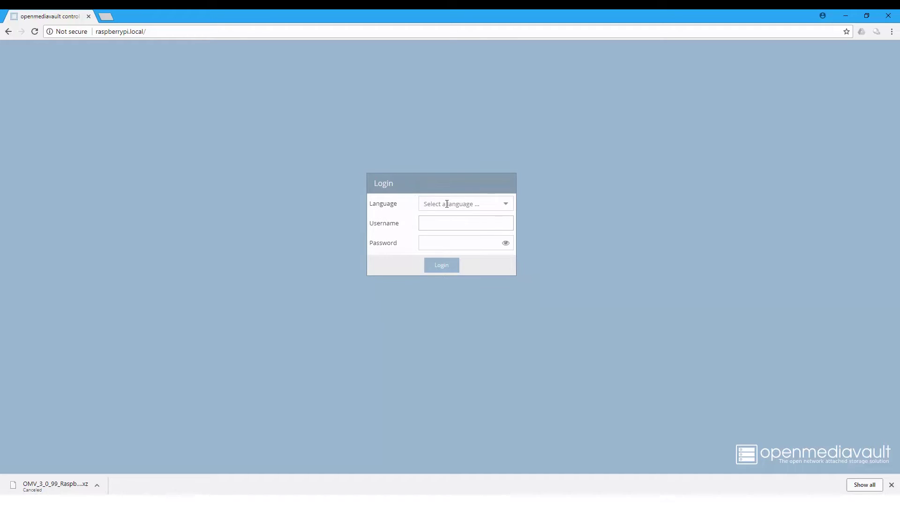
- Log in as admin with English as the language and decline Chrome's password saving
left_click(515, 249)
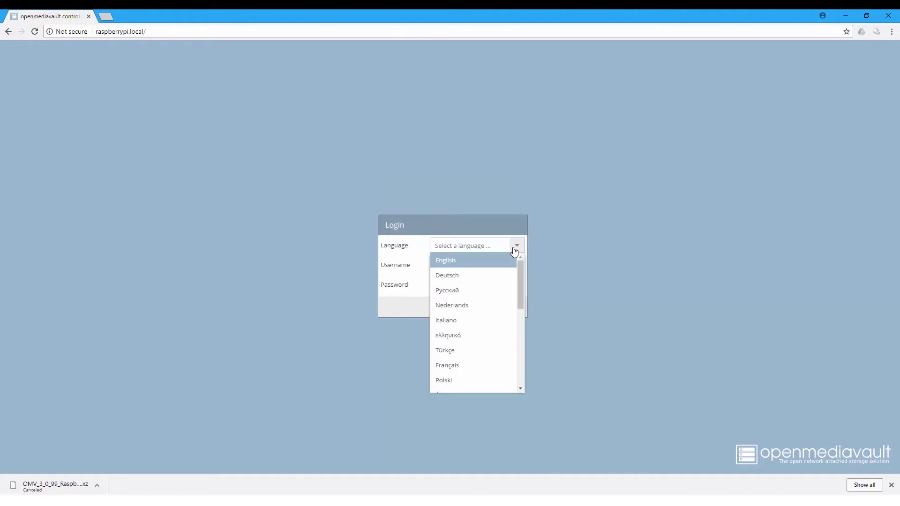
mouse_move(522, 276)
left_mouse_down()
mouse_move(514, 373)
mouse_move(516, 265)
left_mouse_up()
left_click(406, 271)
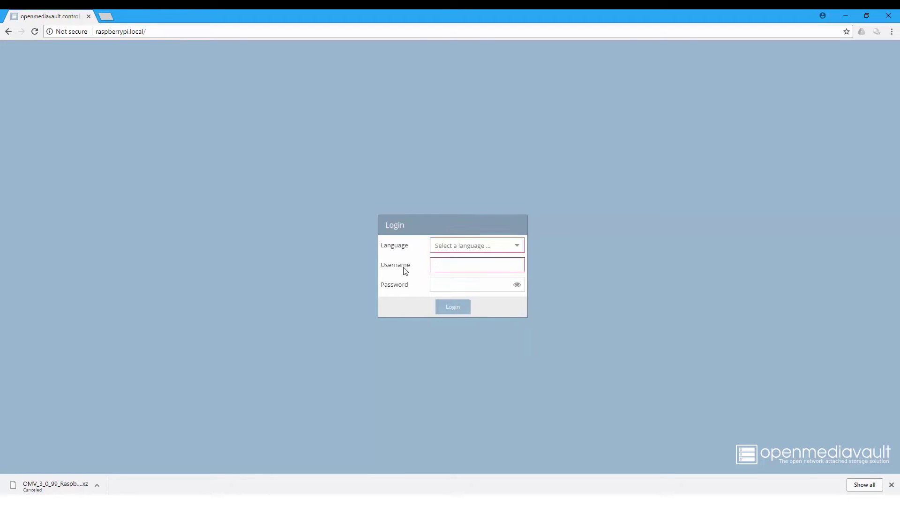
left_click(434, 267)
type("admin")
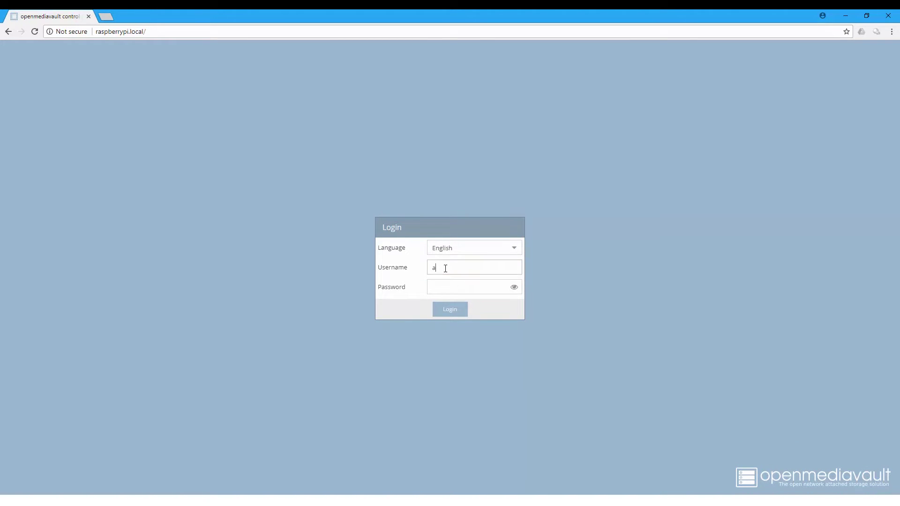
key("Tab")
key("Return")
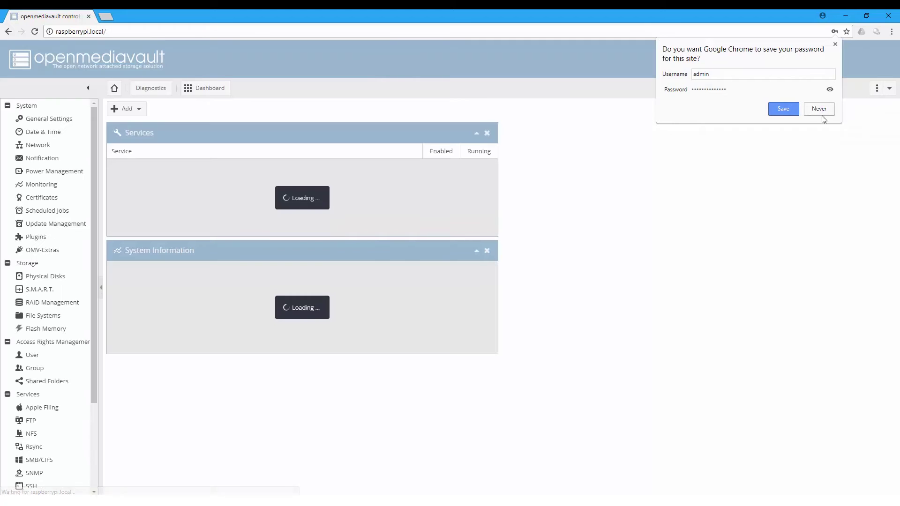
left_click(820, 110)
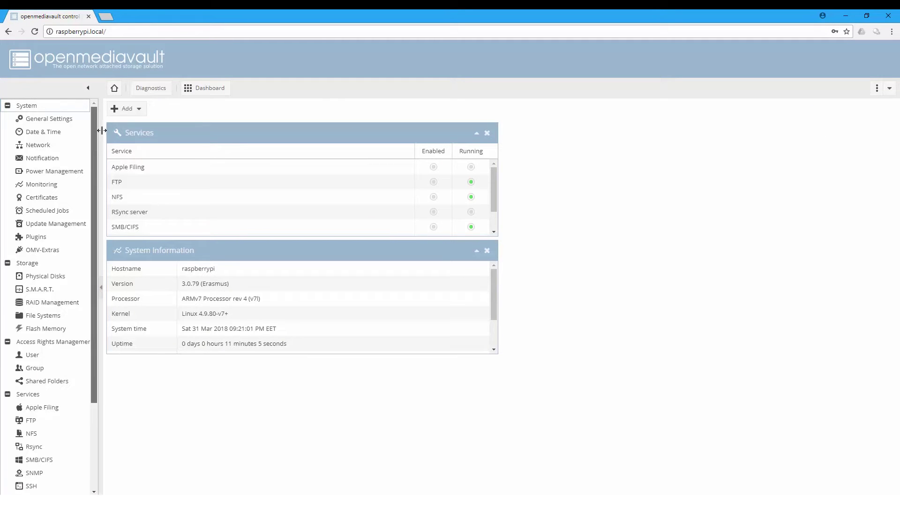
- Enter, confirm and save a new web administrator password in General Settings
left_click(67, 122)
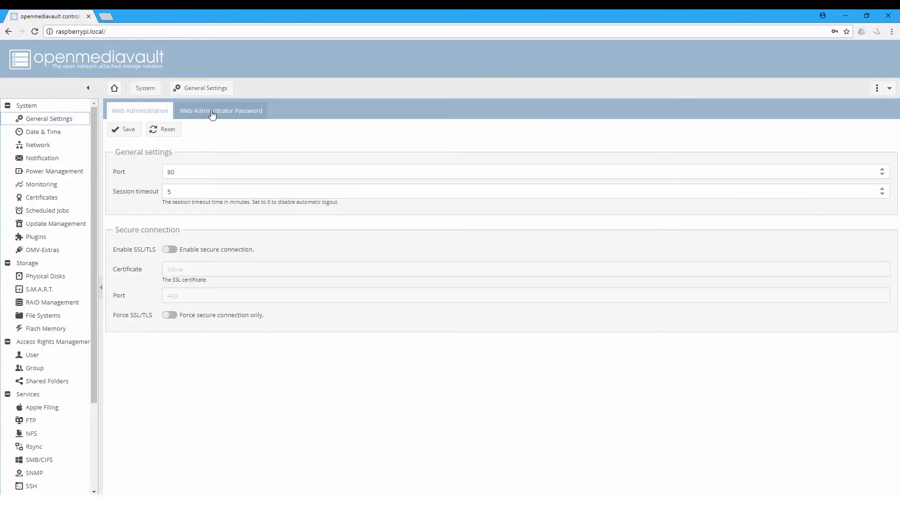
left_click(212, 112)
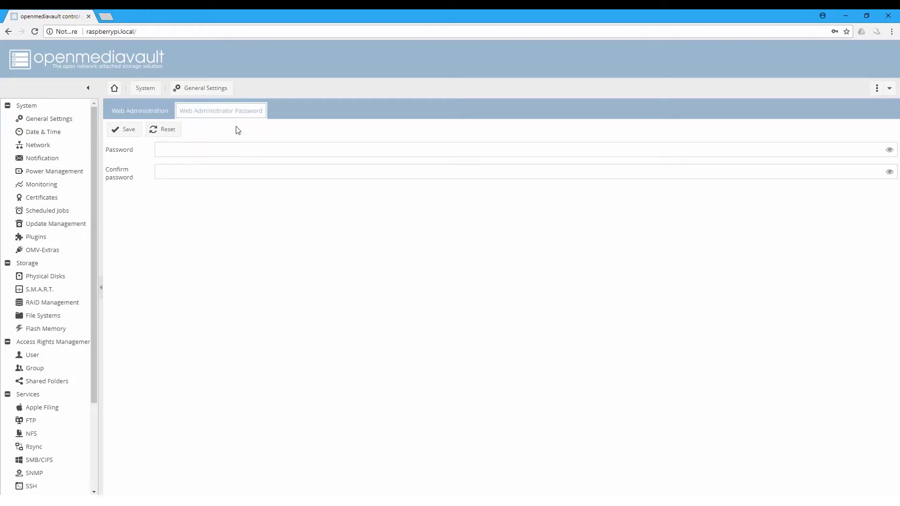
left_click(169, 168)
left_click(172, 153)
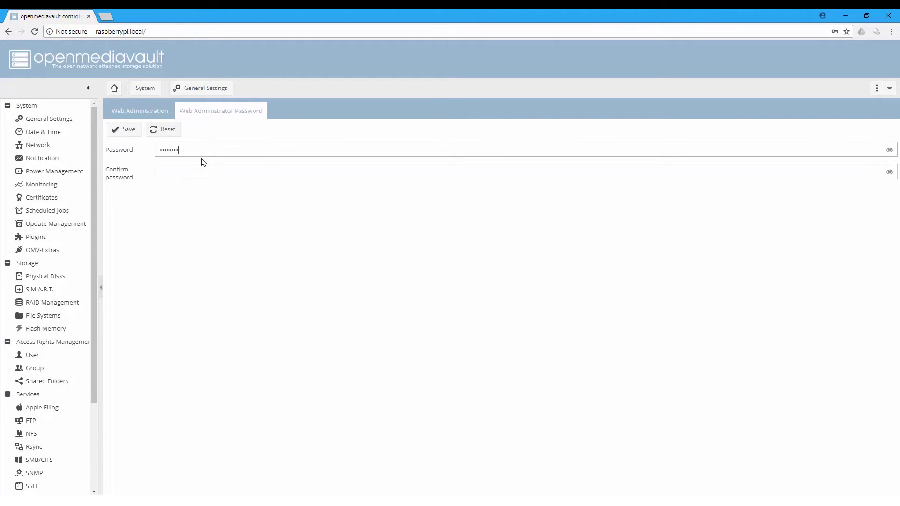
type("•••••••••")
key("Tab")
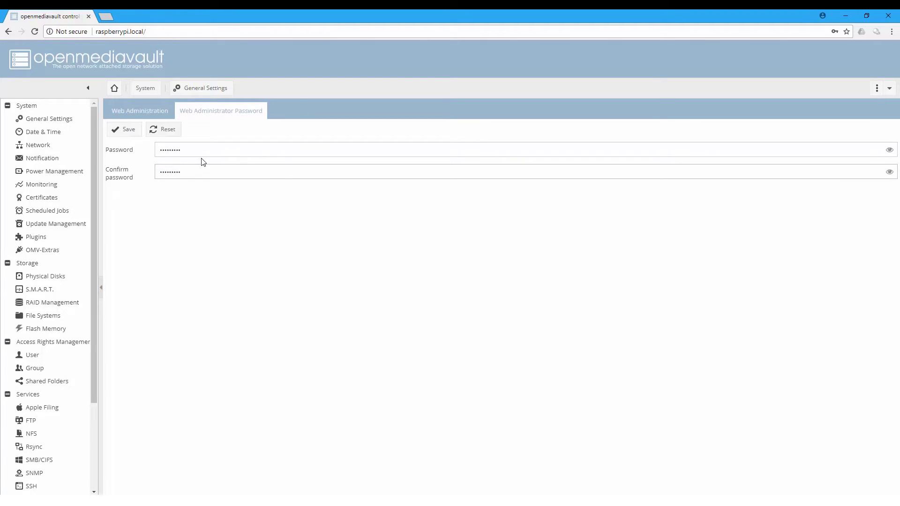
left_click(127, 132)
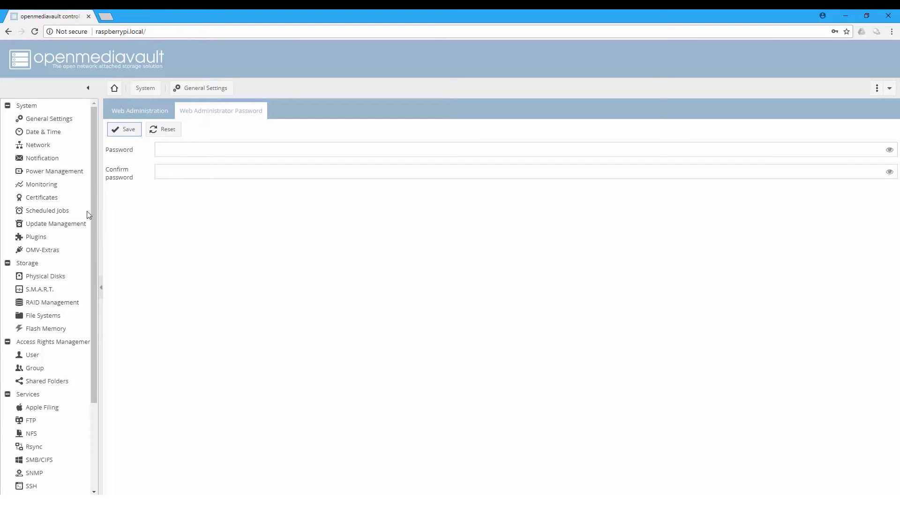
mouse_move(97, 181)
left_mouse_down()
mouse_move(98, 198)
mouse_move(99, 172)
left_mouse_up()
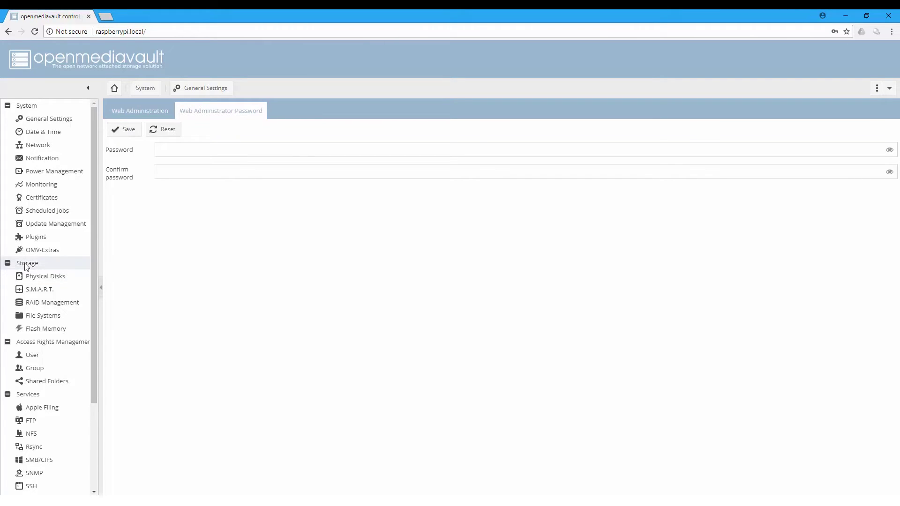
- Inspect the 14.84 GiB SD card and 931.51 GiB Transcend drive under Physical Disks
left_click(46, 277)
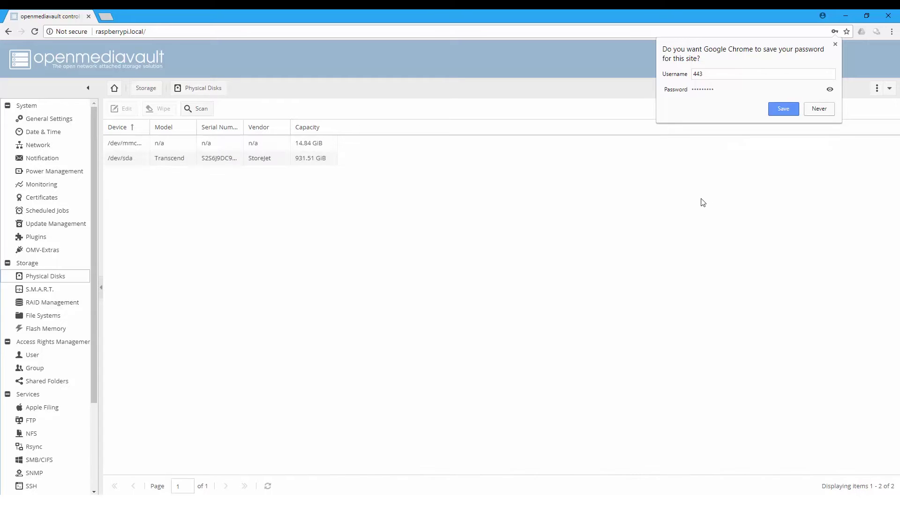
left_click(700, 202)
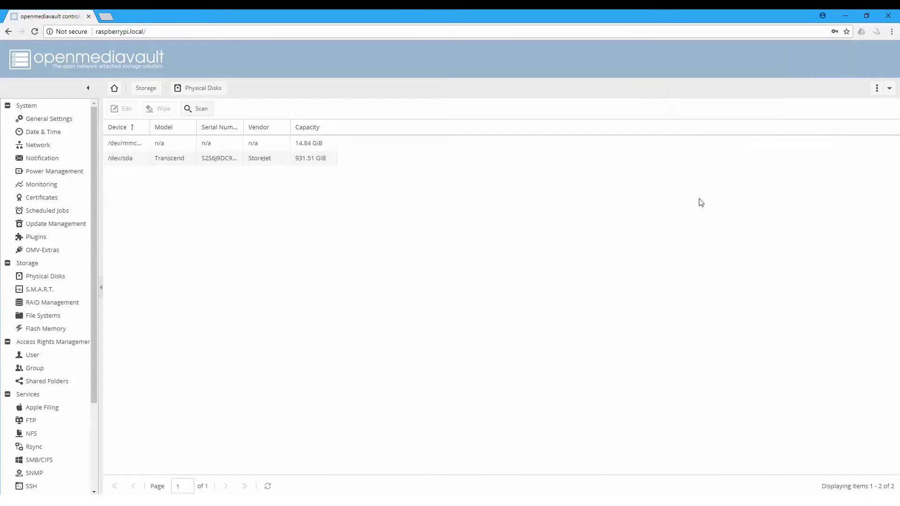
left_click(209, 161)
left_click(173, 146)
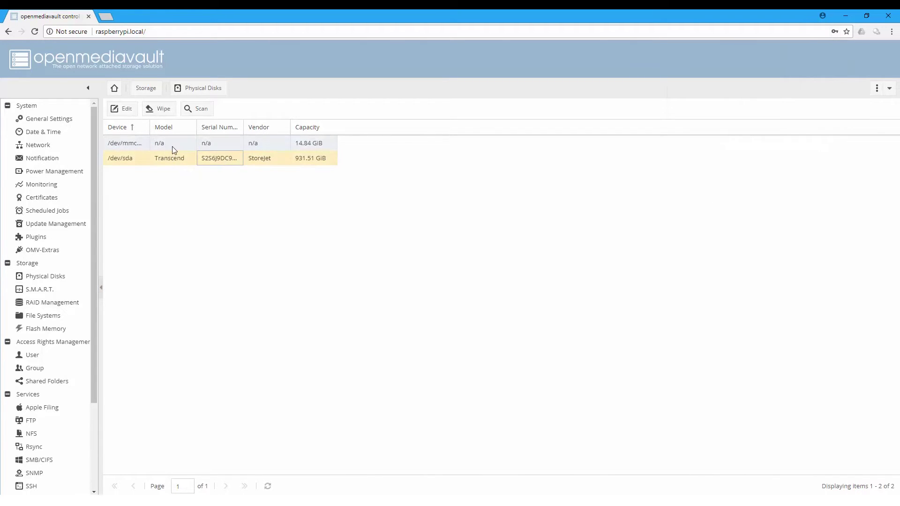
left_click(172, 160)
left_click(172, 147)
left_click(146, 147)
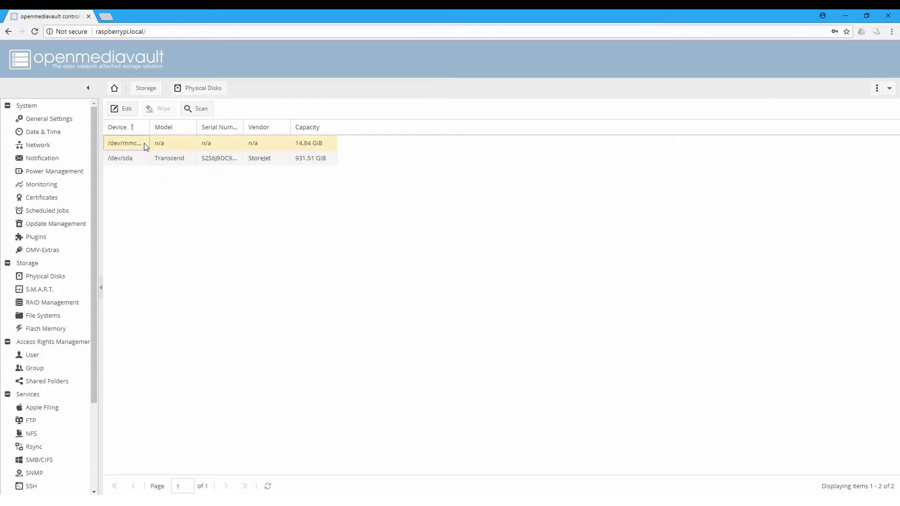
left_click(169, 160)
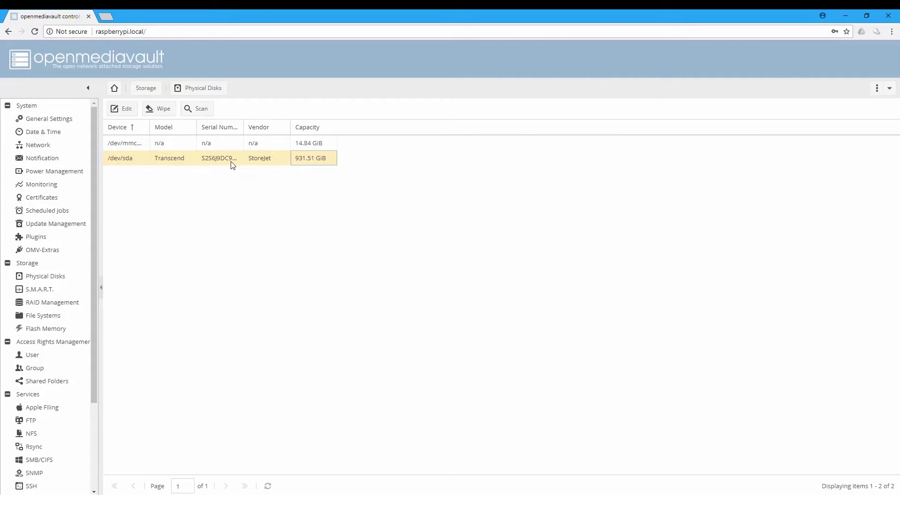
left_click(43, 317)
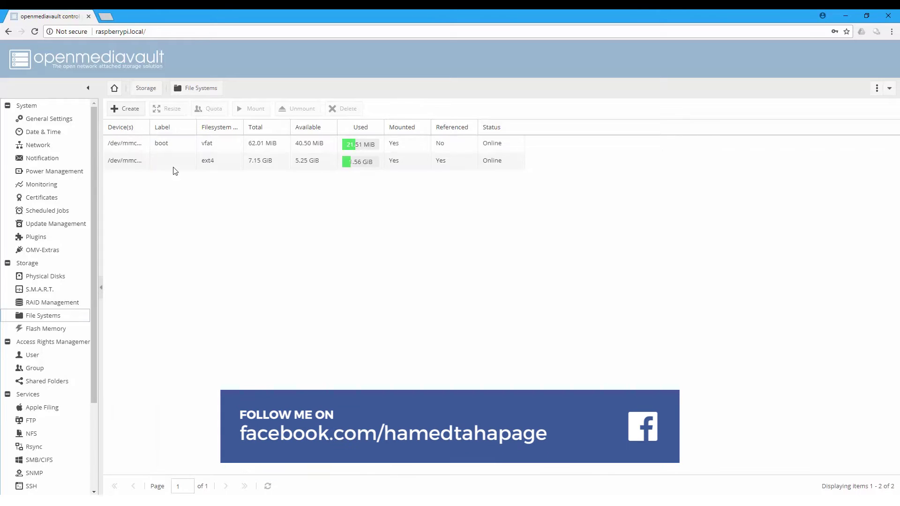
- Check the existing boot and ext4 file systems and open the Create file system form
left_click(162, 147)
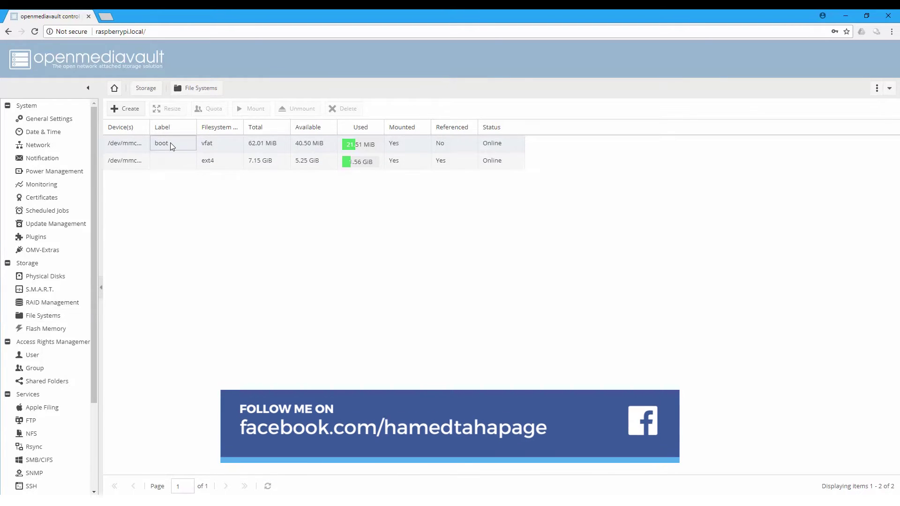
left_click(170, 142)
left_click(126, 144)
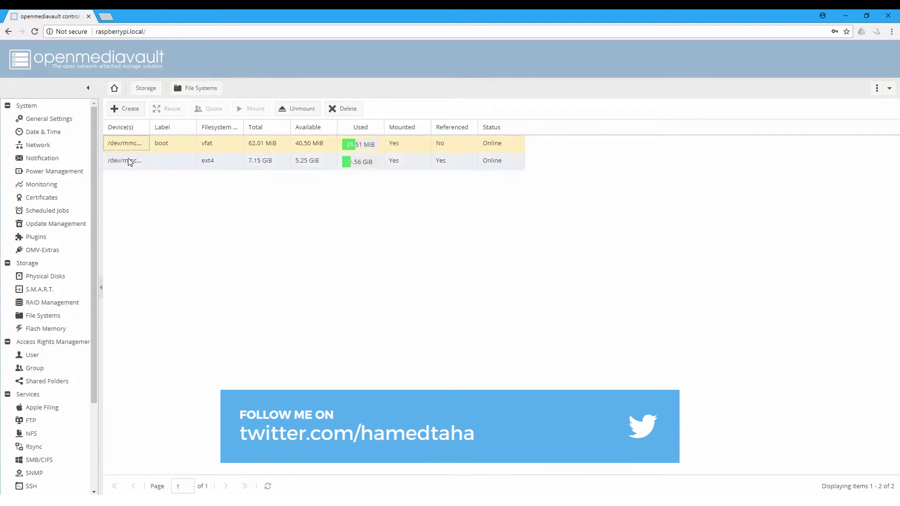
left_click(130, 162)
left_click(125, 146)
left_click(127, 162)
left_click(126, 145)
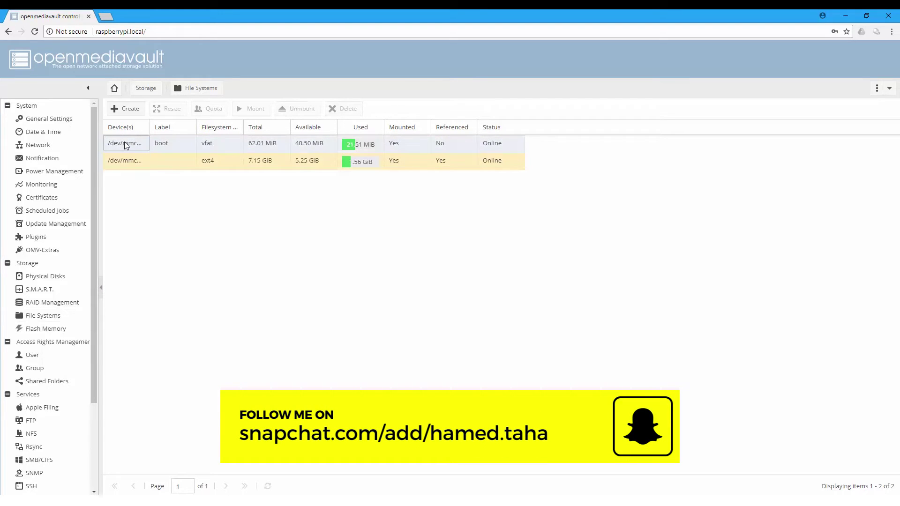
left_click(126, 145)
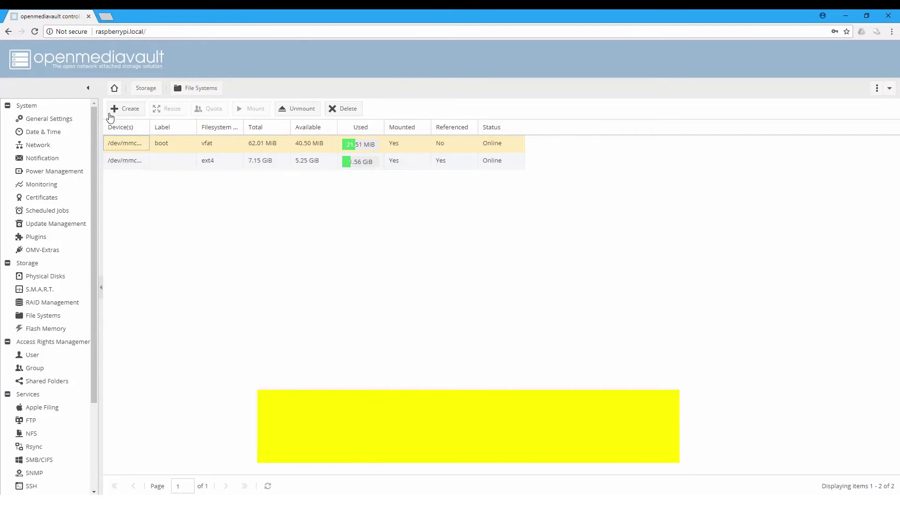
left_click(127, 109)
- Format the Transcend drive as ext4 with the label NAS
left_click(475, 246)
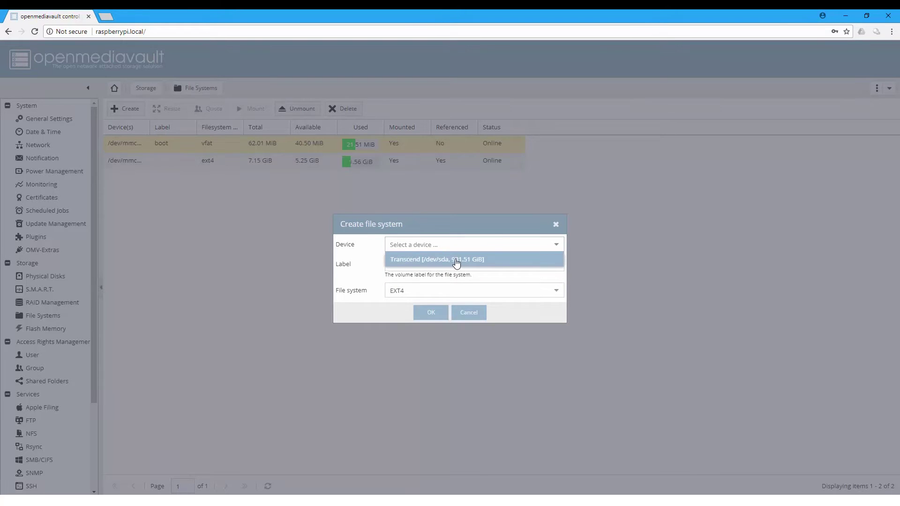
left_click(459, 262)
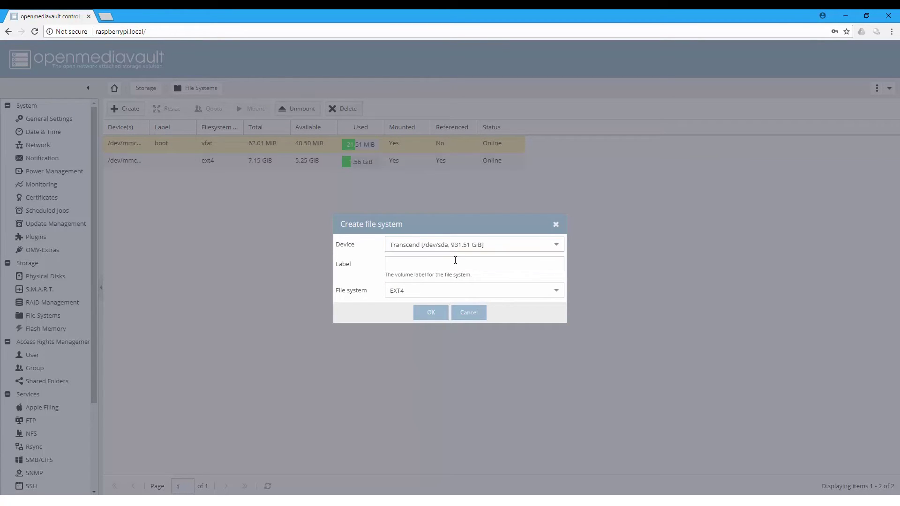
left_click(427, 263)
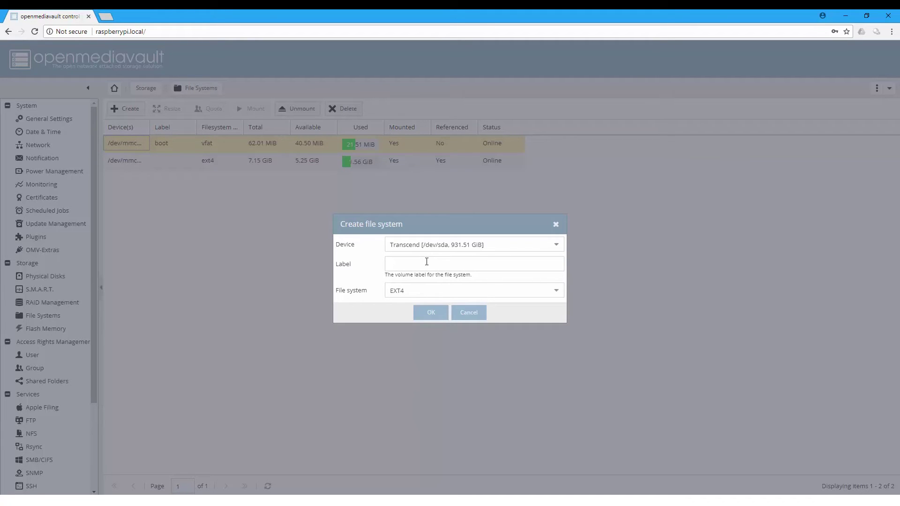
left_click(425, 261)
type("NAS")
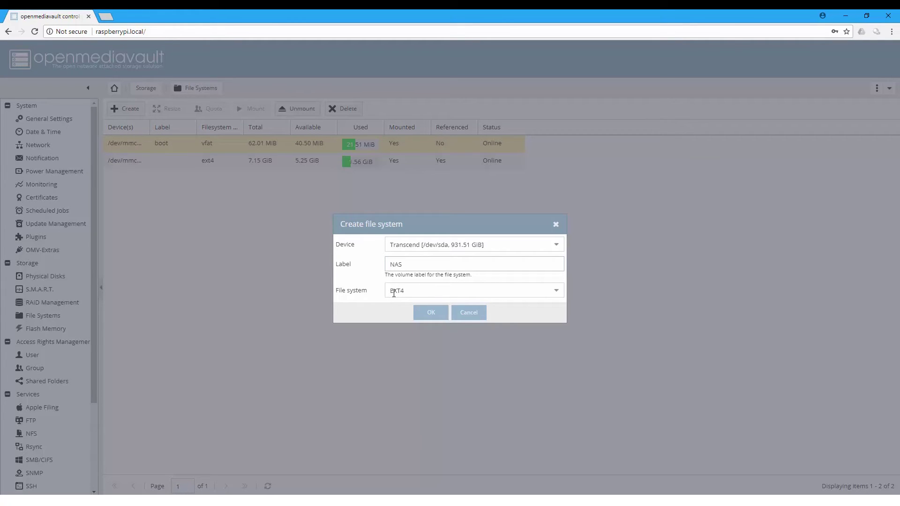
left_click(429, 312)
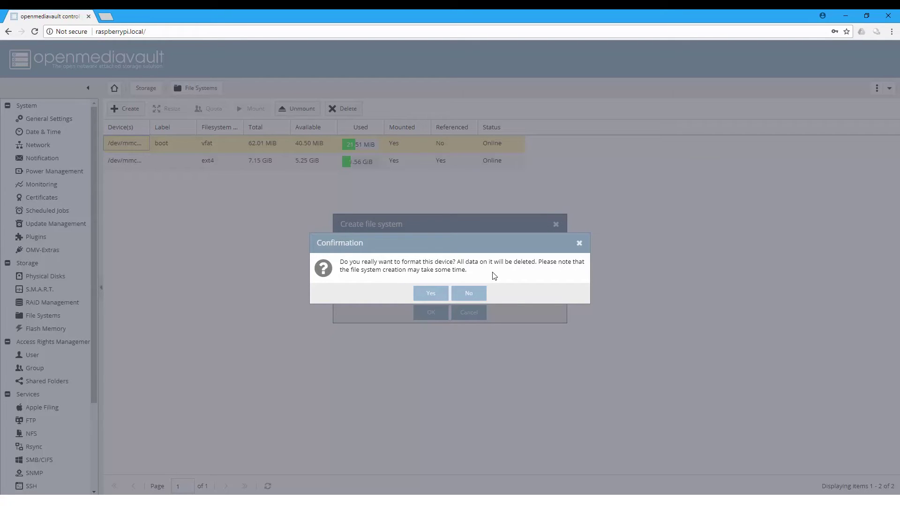
left_click(423, 293)
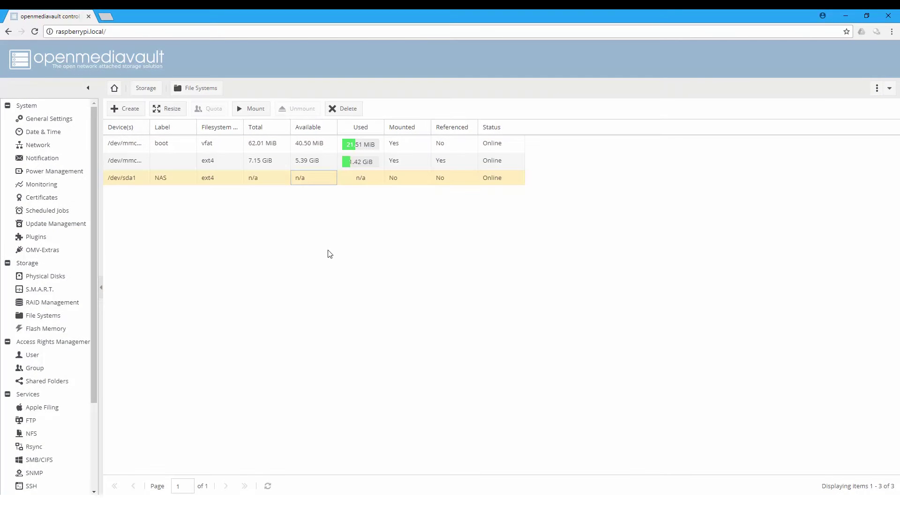
- Mount the /dev/sda1 NAS file system (916.68 GiB) and apply the configuration changes
left_click(251, 109)
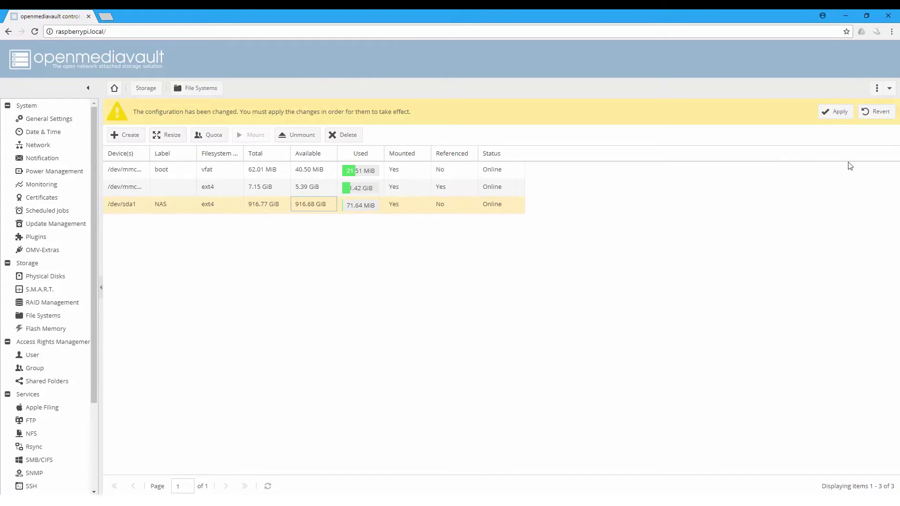
left_click(850, 114)
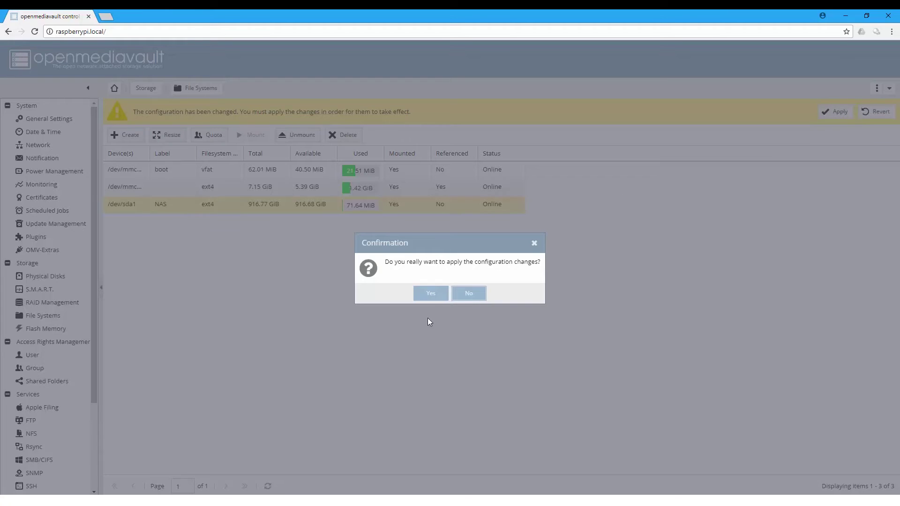
left_click(428, 293)
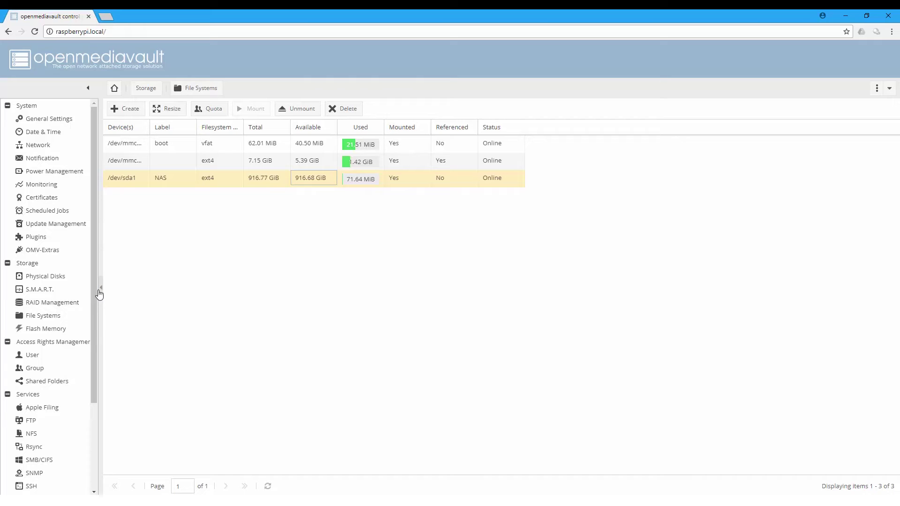
left_click_drag(92, 291, 89, 322)
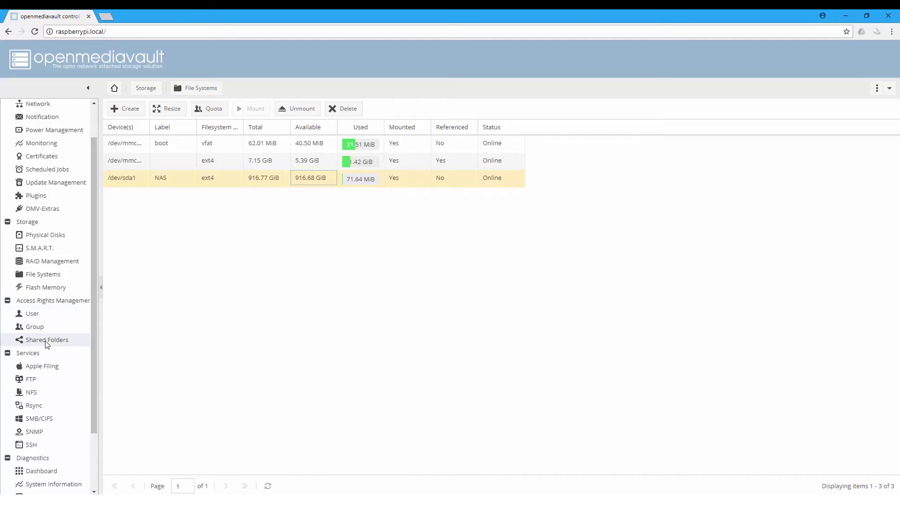
left_click(47, 341)
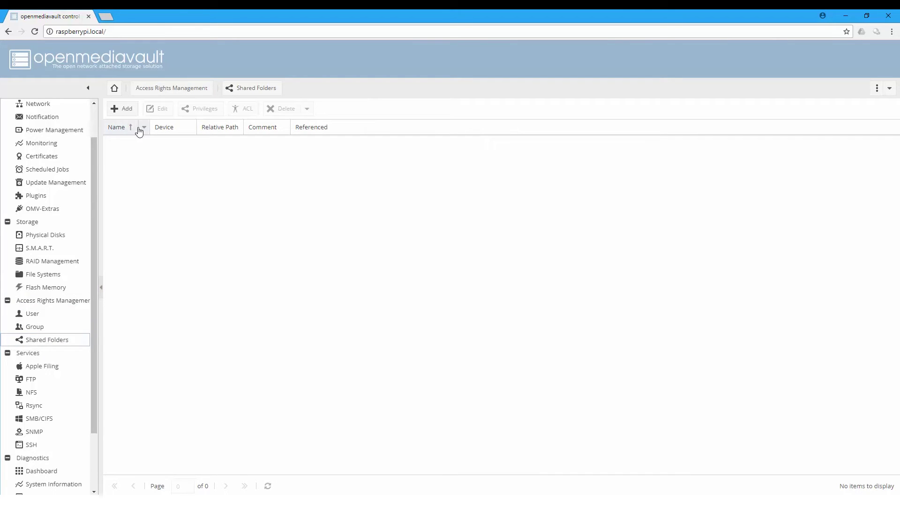
- Add a shared folder named Movies on the NAS device with path Movies/
left_click(125, 112)
left_click(406, 200)
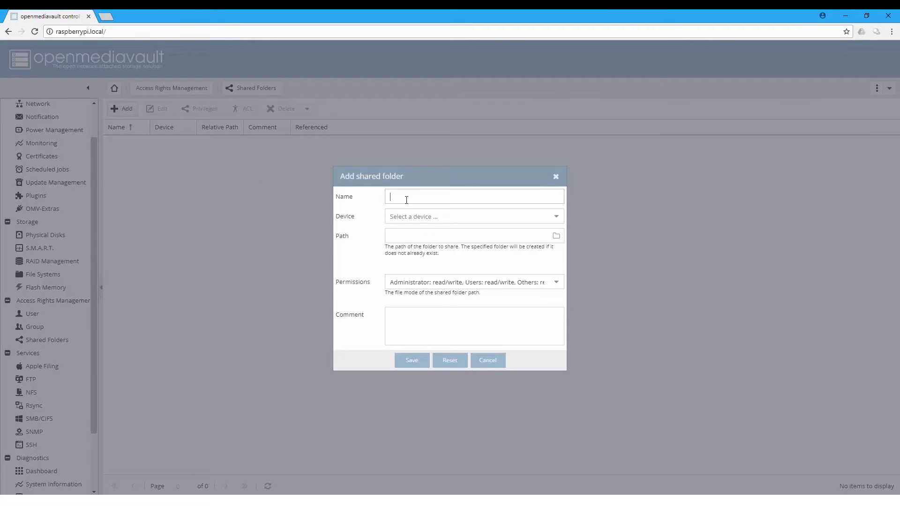
type("Movies")
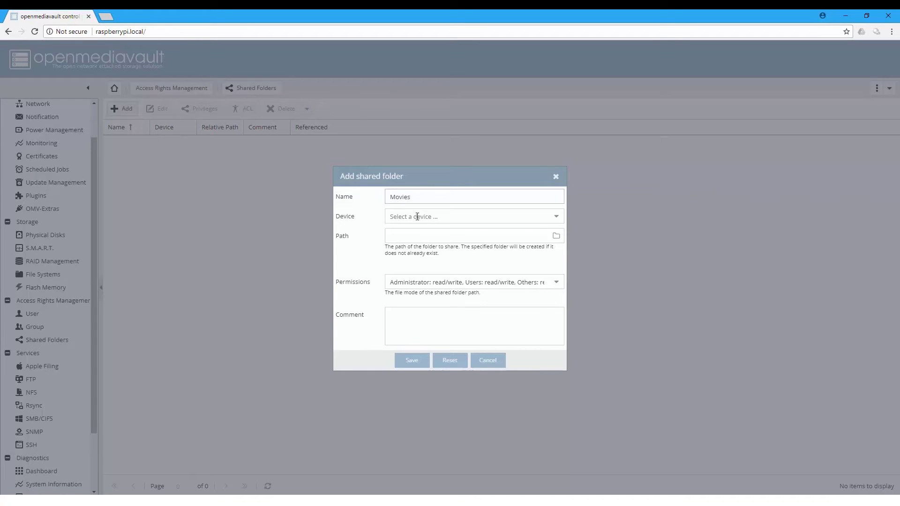
left_click(417, 217)
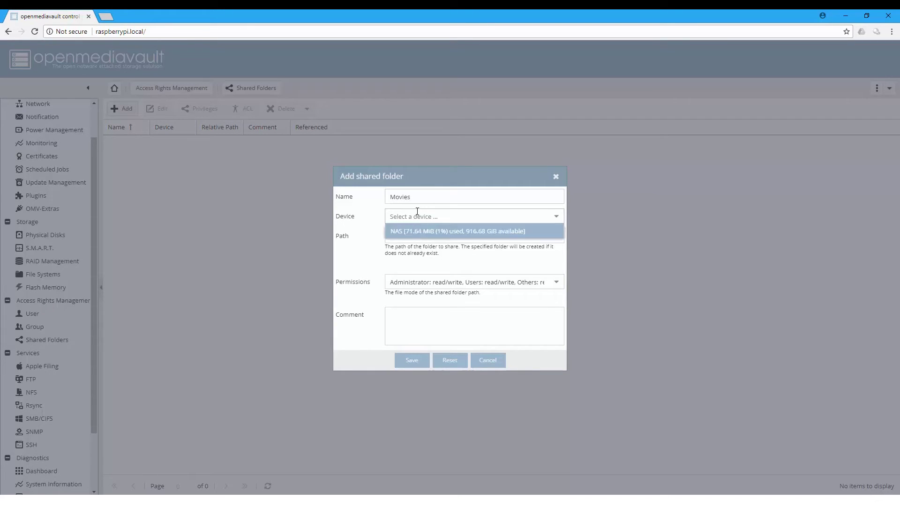
left_click(447, 232)
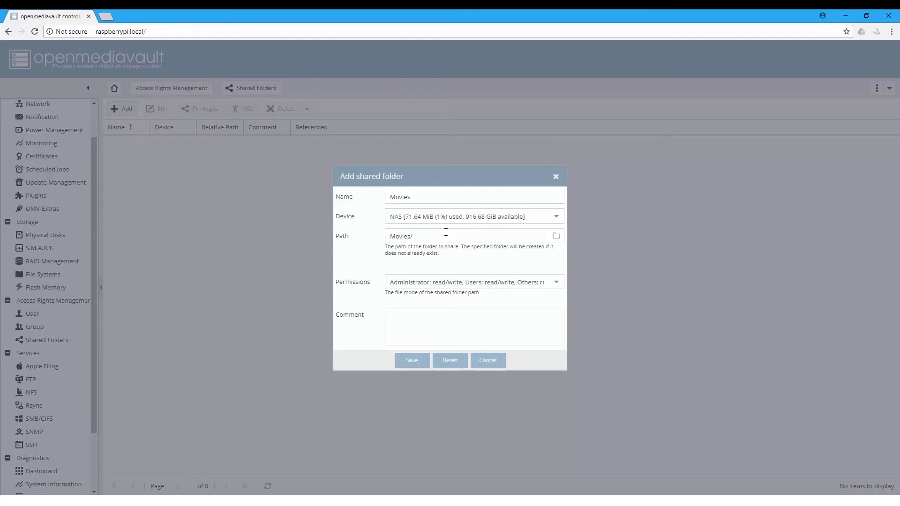
left_click(421, 238)
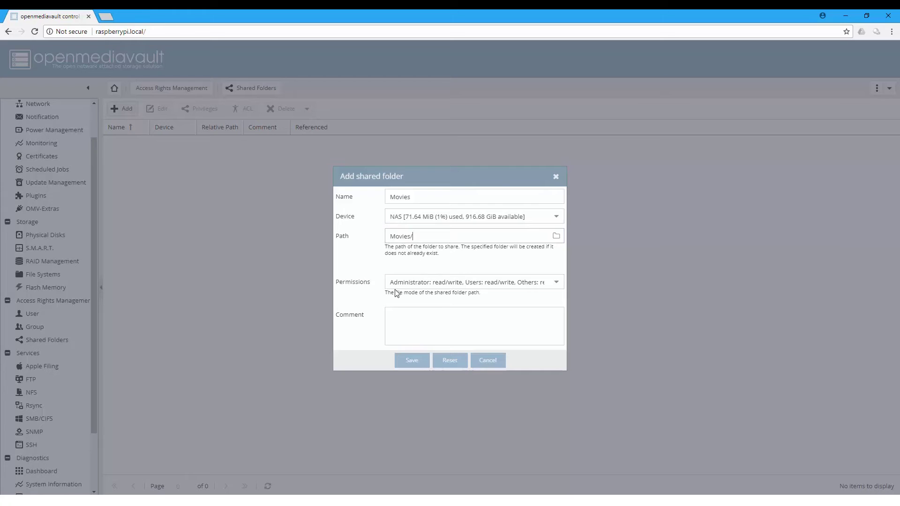
- Keep default permissions, add a comment about movies to watch in 2018, and save the folder
left_click(556, 282)
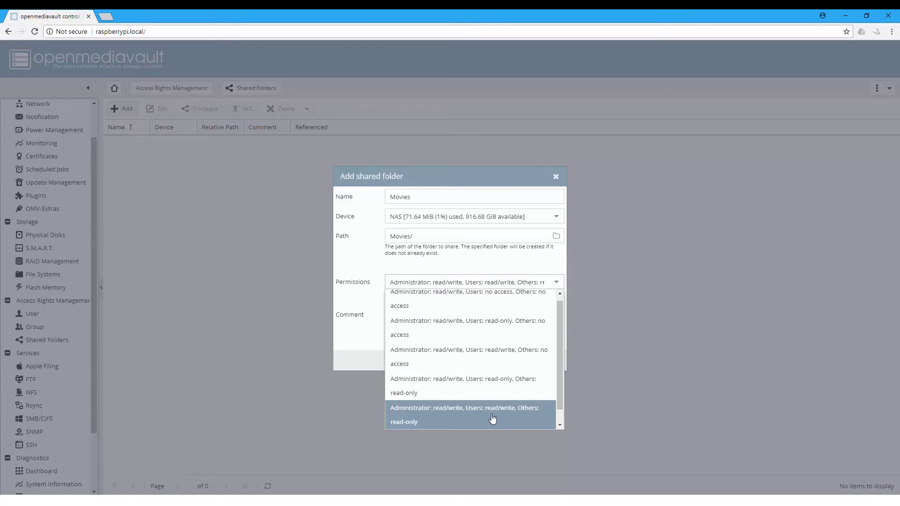
left_click(360, 331)
left_click(416, 319)
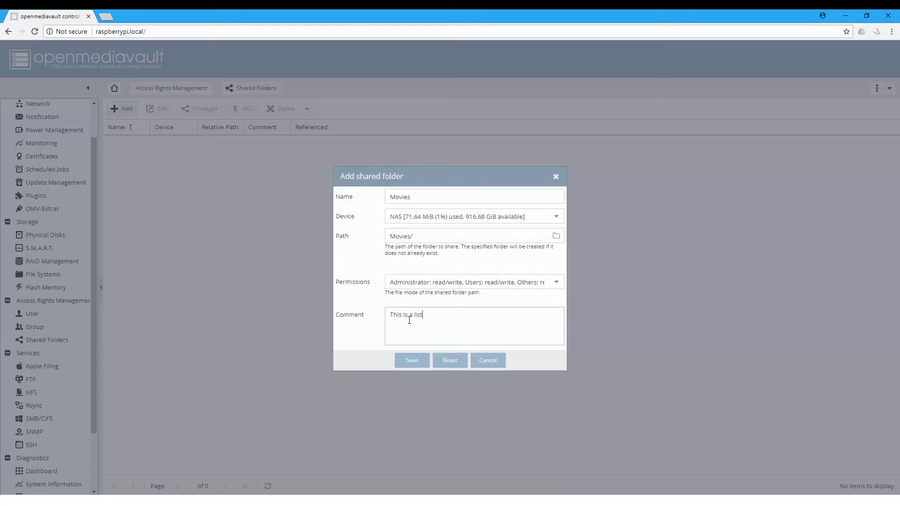
type("This is a list of movies to watch in 2018")
left_click(411, 357)
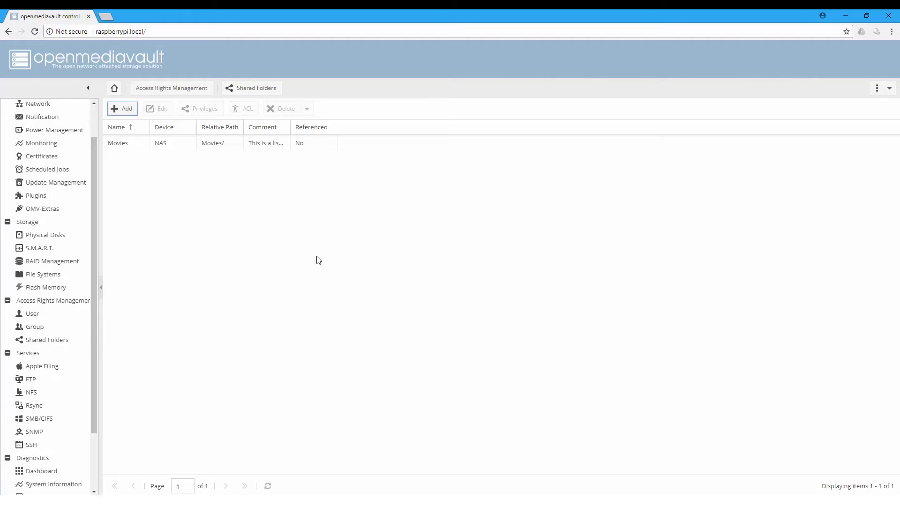
left_click(255, 145)
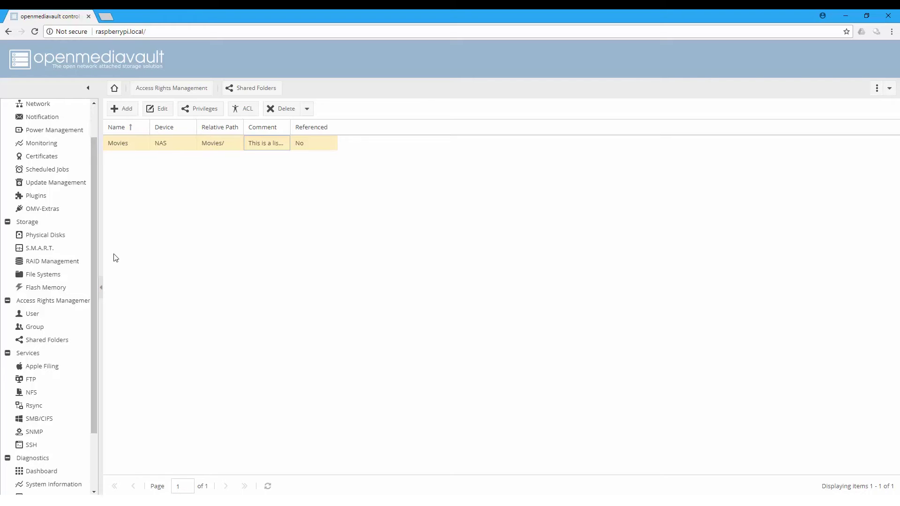
- Start a new shared folder, replacing the leftover name Songs with Photos
left_click(119, 110)
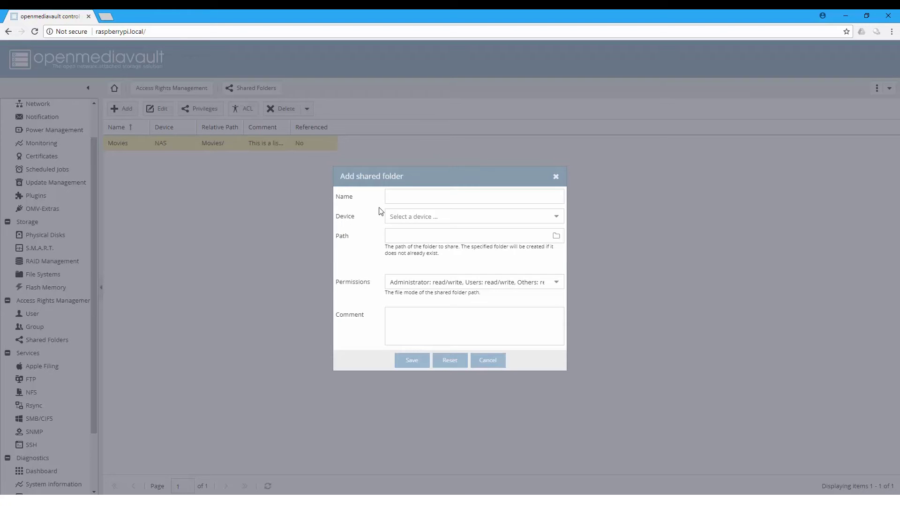
left_click(392, 199)
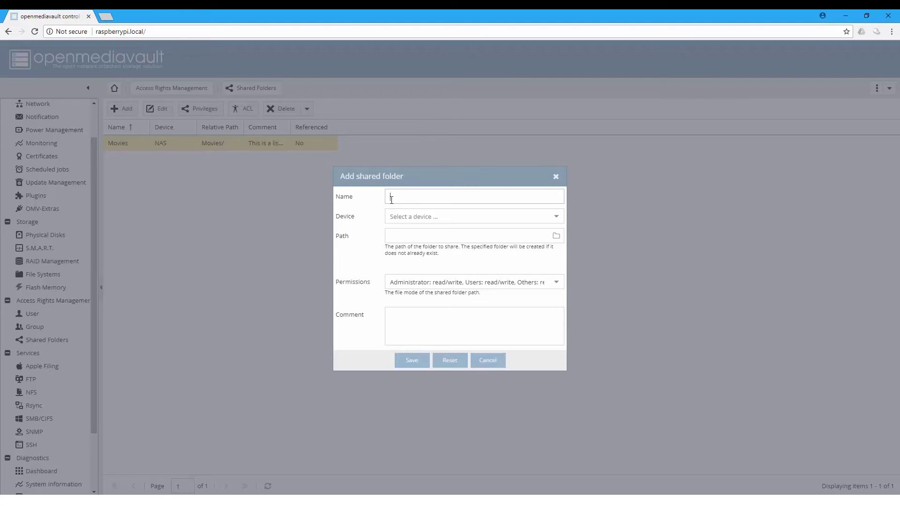
left_click(451, 212)
double_click(421, 194)
key("BackSpace")
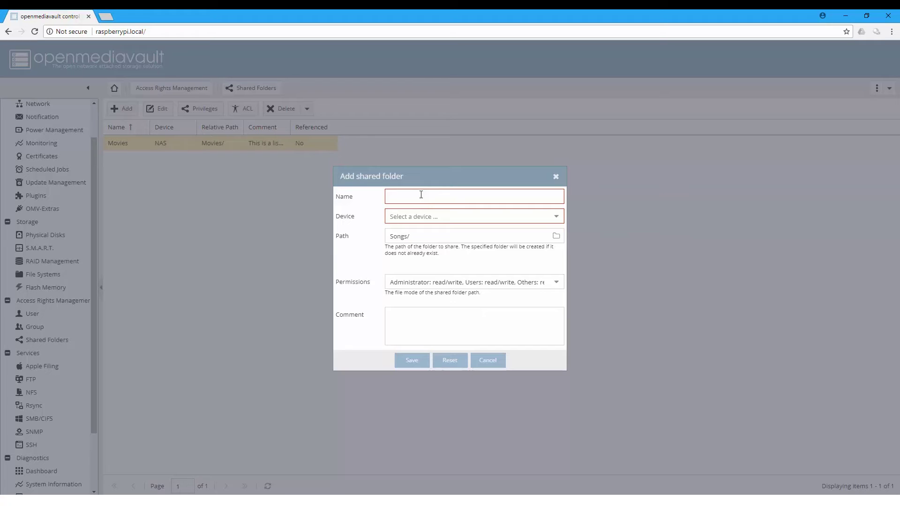
type("T")
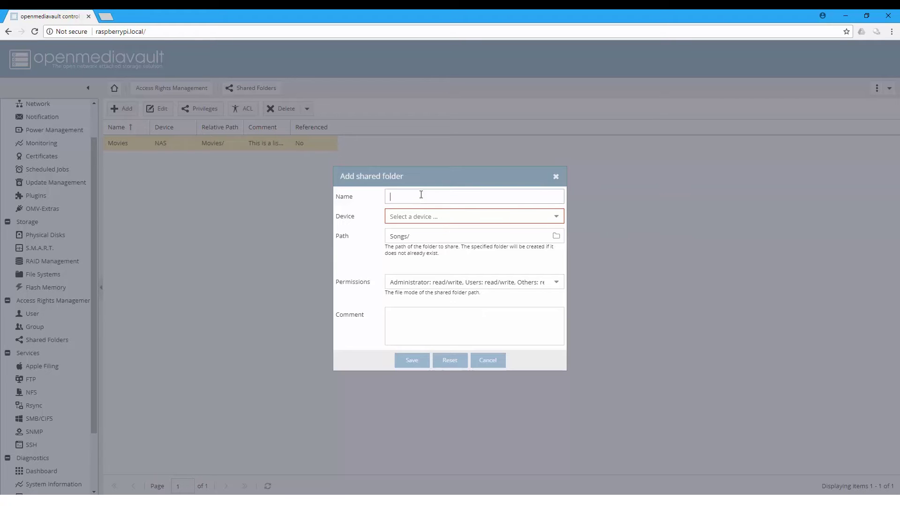
key("BackSpace")
type("Photos")
- Put the Photos folder on the NAS device with path Photos/ and save it
left_click(428, 216)
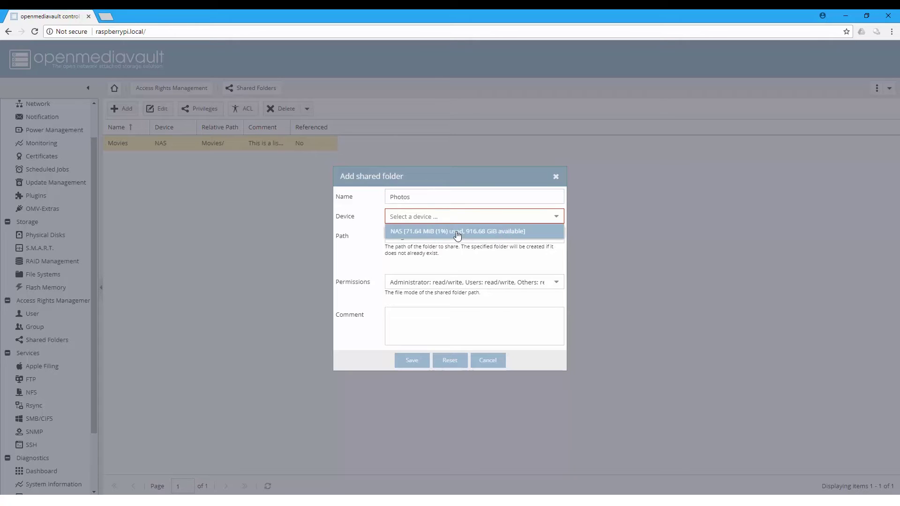
left_click(457, 236)
key("ctrl+a")
key("BackSpace")
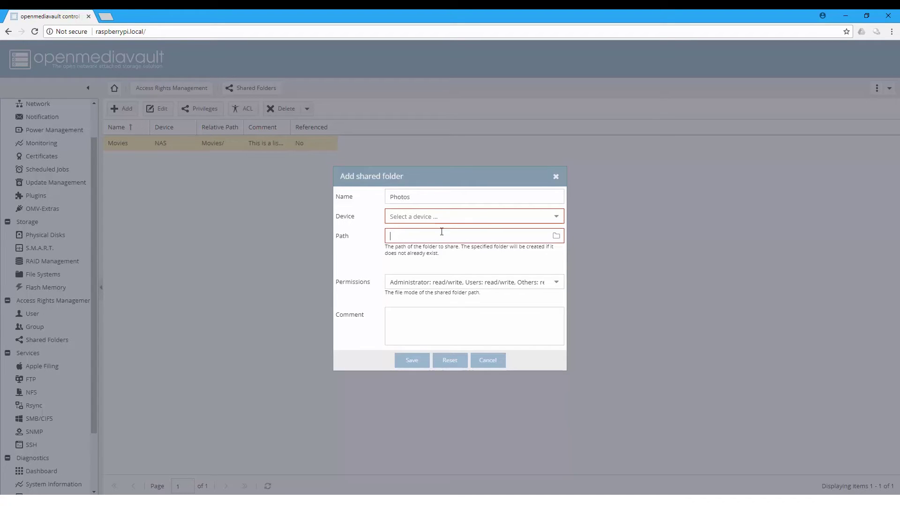
left_click(555, 216)
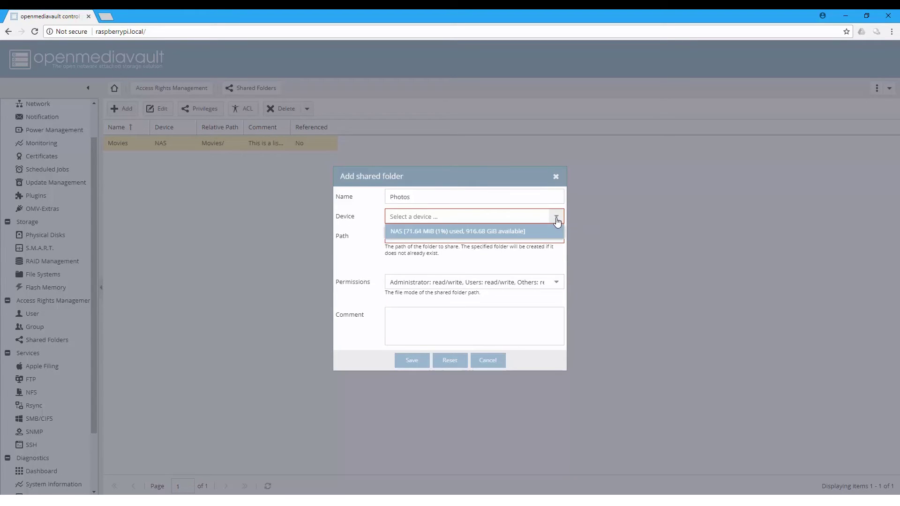
left_click(518, 232)
left_click(445, 232)
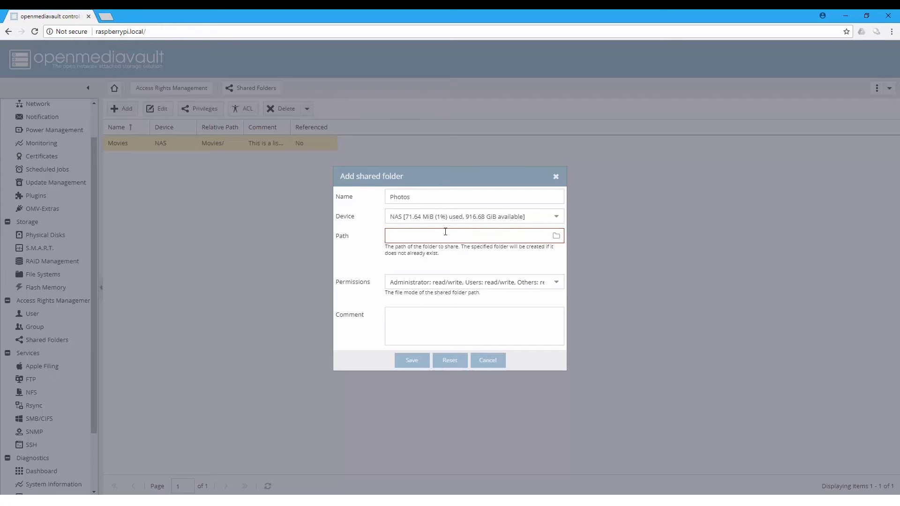
type("Photos/")
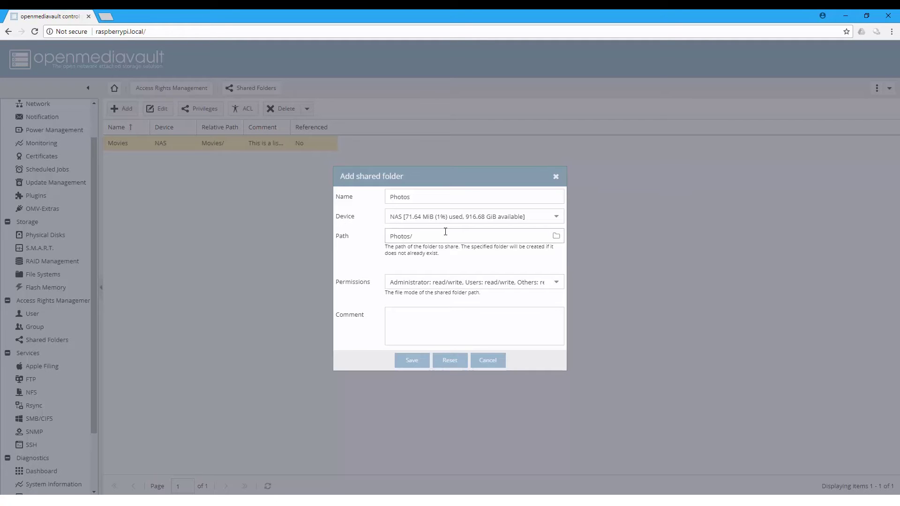
left_click(432, 311)
left_click(408, 360)
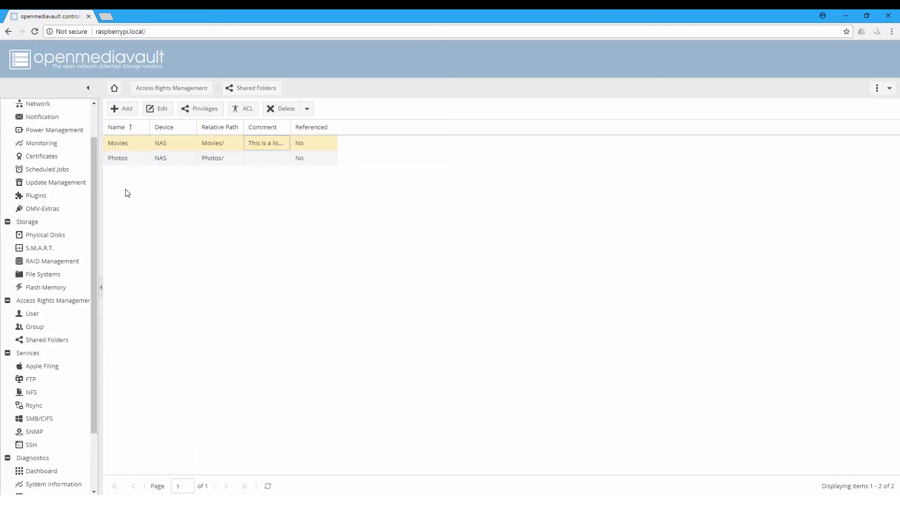
left_click_drag(95, 275, 95, 353)
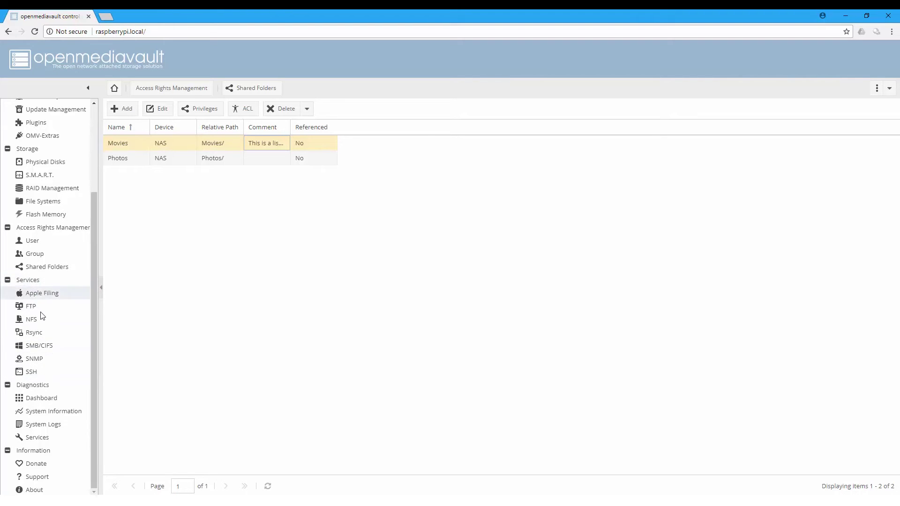
- Enable the SMB/CIFS service, save the setting, and apply the pending changes
left_click(49, 349)
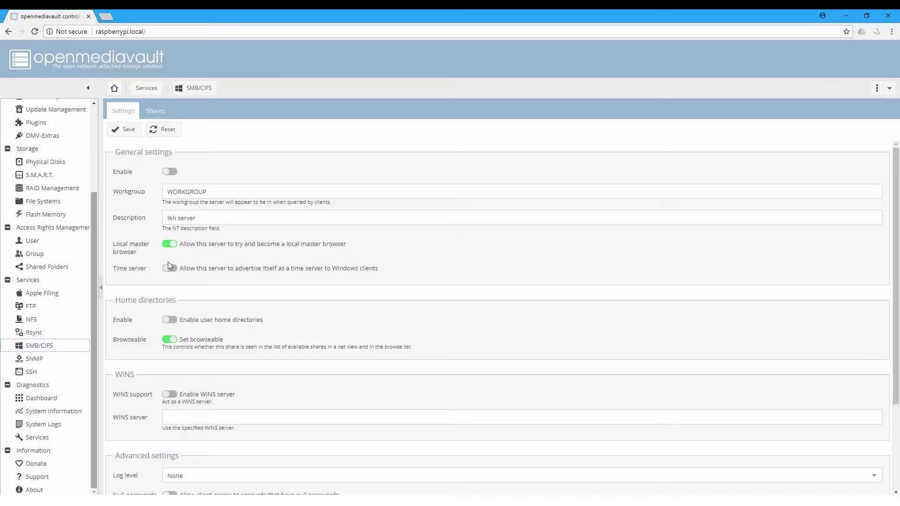
left_click(171, 173)
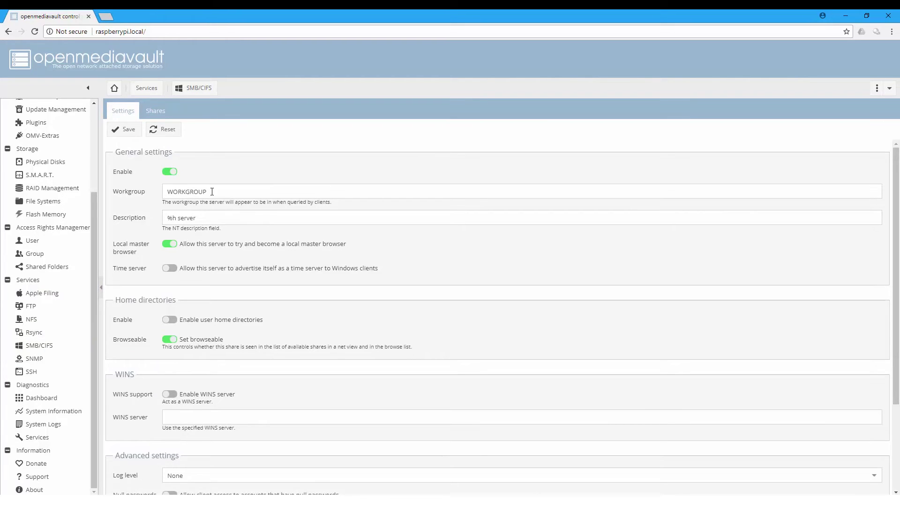
left_click(123, 129)
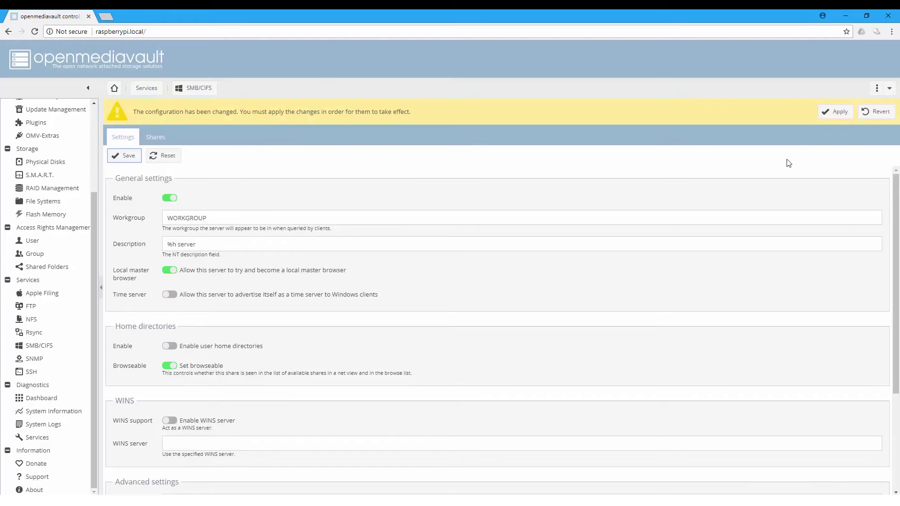
left_click(835, 112)
left_click(430, 293)
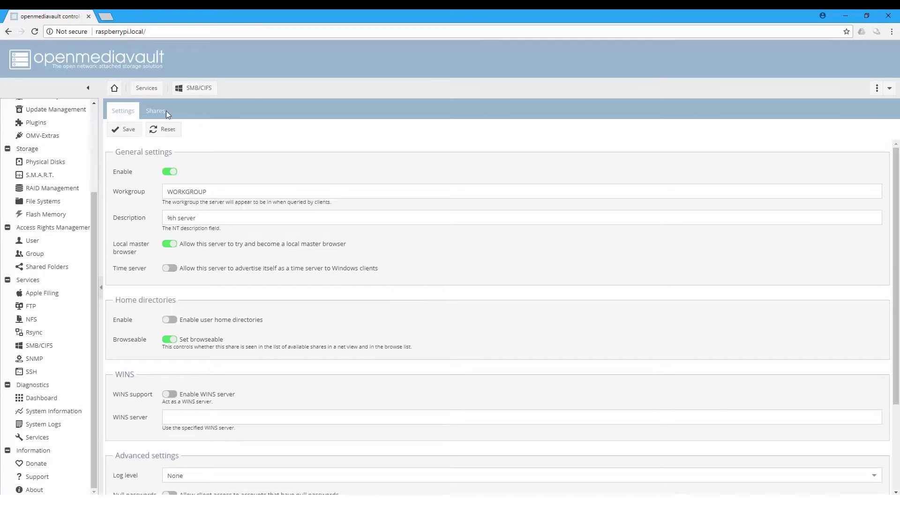
left_click(166, 111)
- Add an SMB share for the Movies folder and save it
left_click(126, 132)
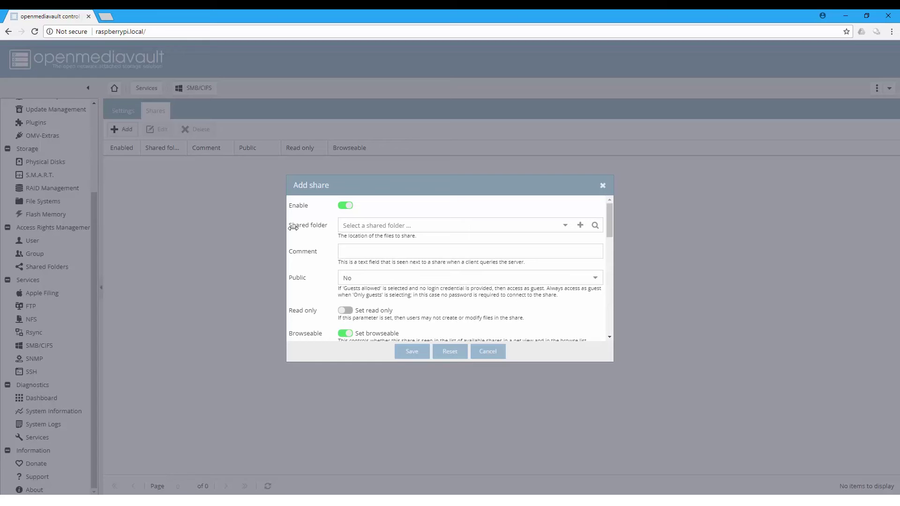
left_click(565, 226)
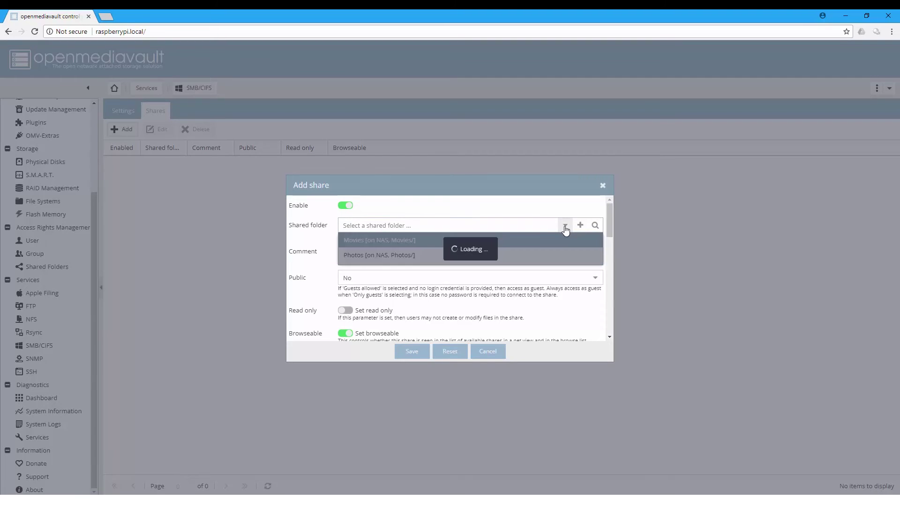
left_click(403, 240)
left_click(387, 249)
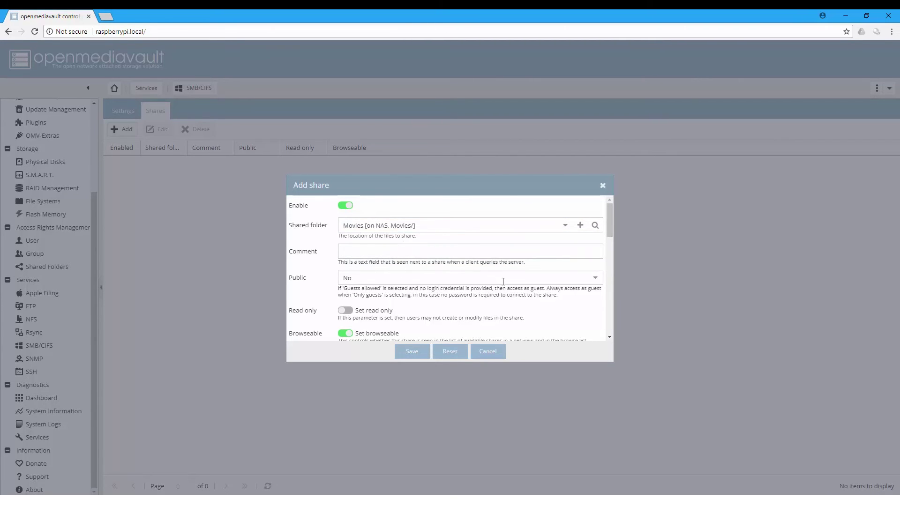
scroll(503, 281, "down", 1)
left_click(412, 351)
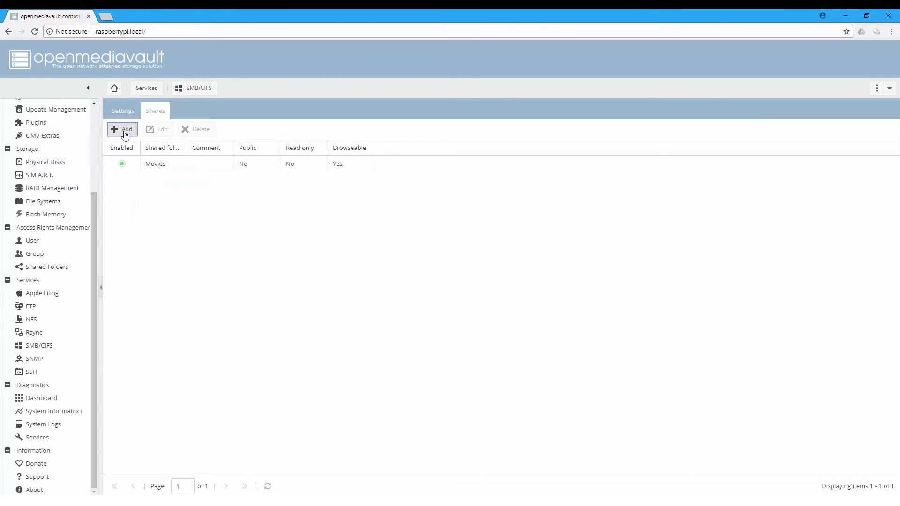
- Discard a second share form and apply the pending configuration changes
left_click(123, 129)
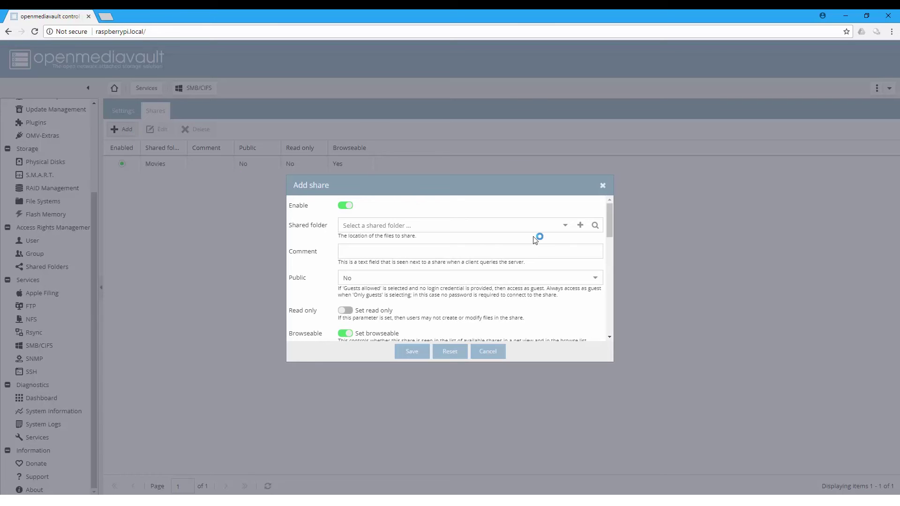
left_click(565, 226)
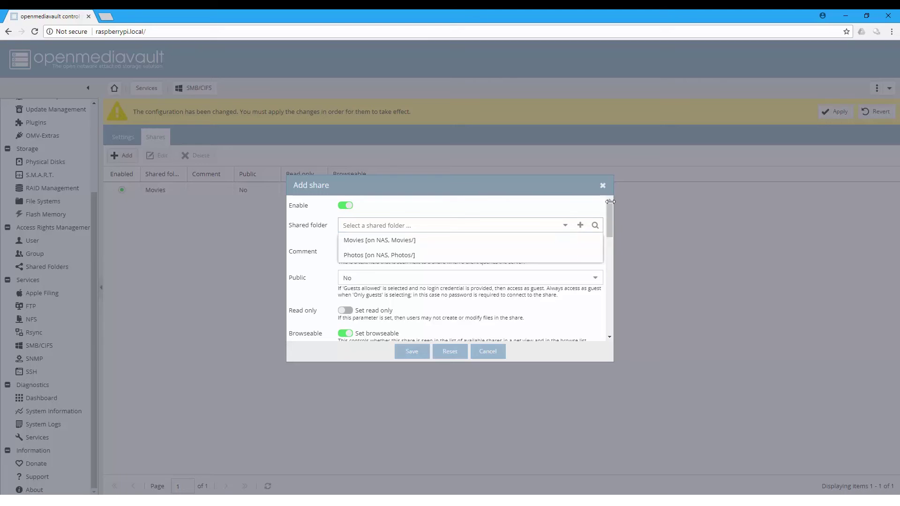
left_click(603, 186)
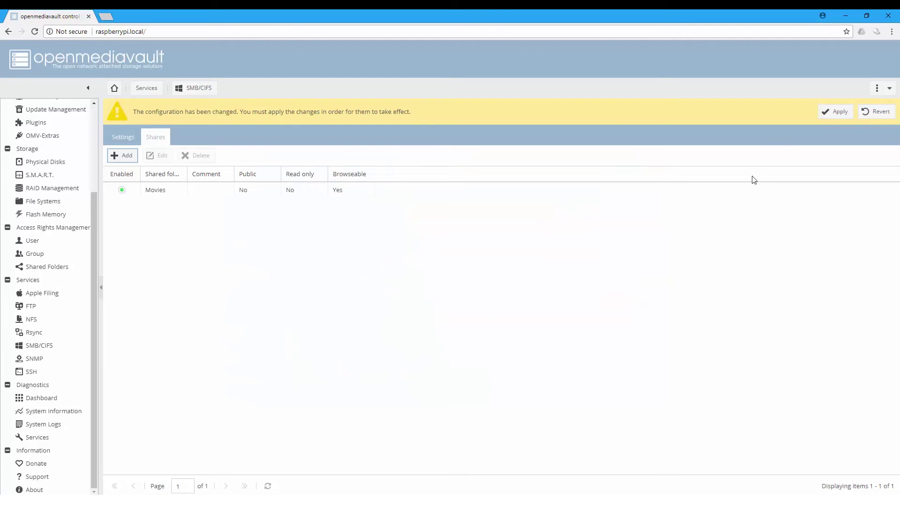
left_click(831, 113)
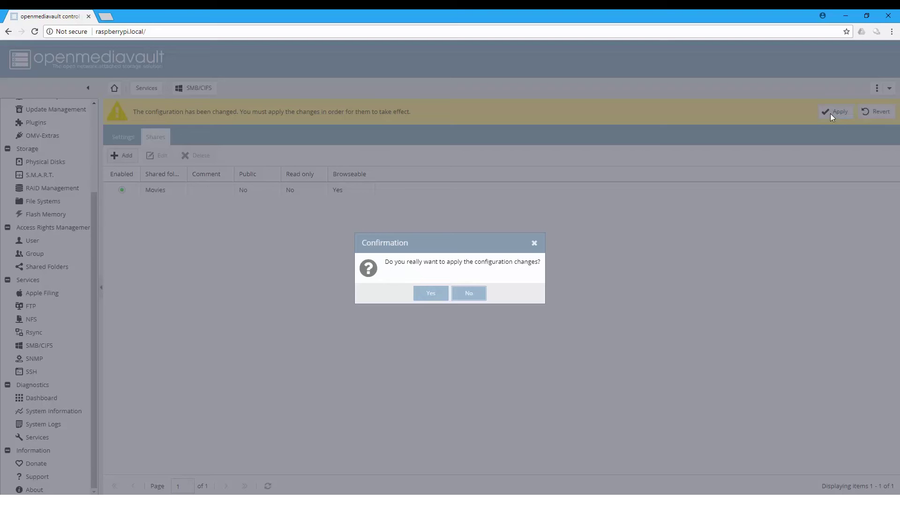
left_click(439, 296)
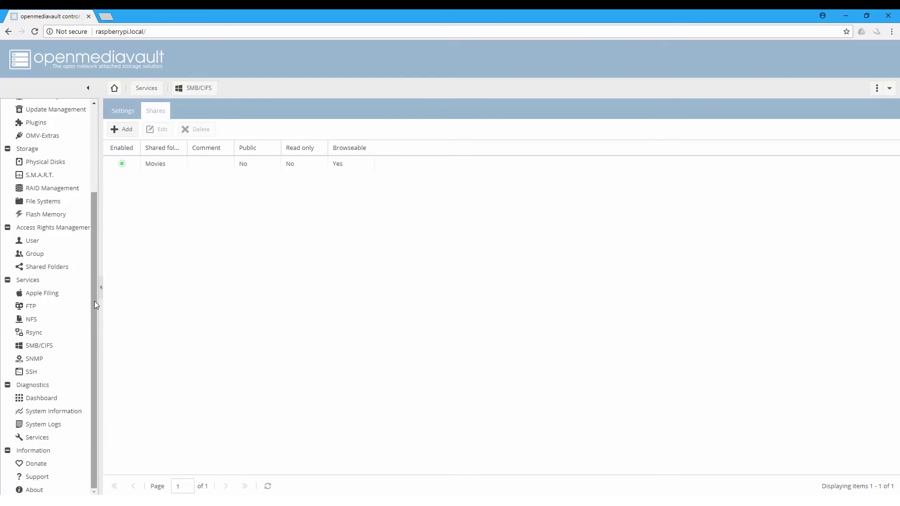
mouse_move(97, 339)
left_mouse_down()
mouse_move(100, 253)
mouse_move(97, 335)
left_mouse_up()
left_click_drag(97, 254, 99, 223)
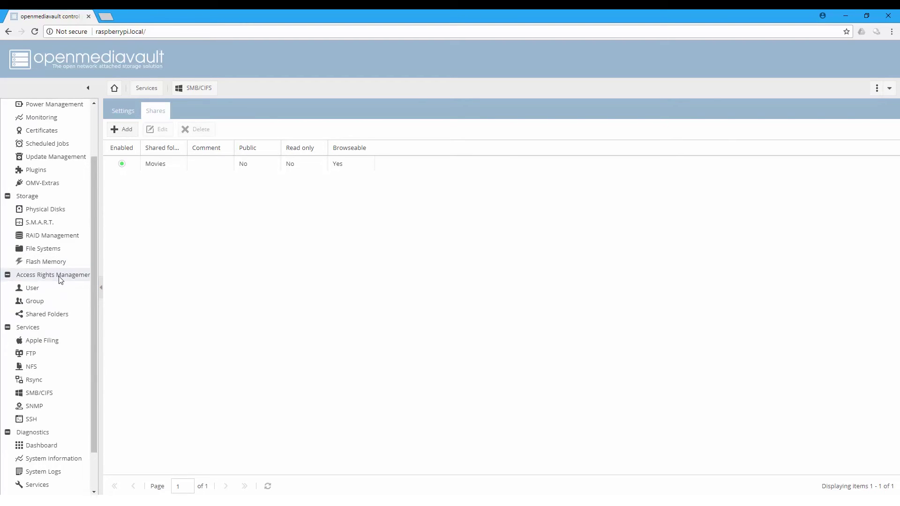
- Create a new user account with a password and save it
left_click(32, 288)
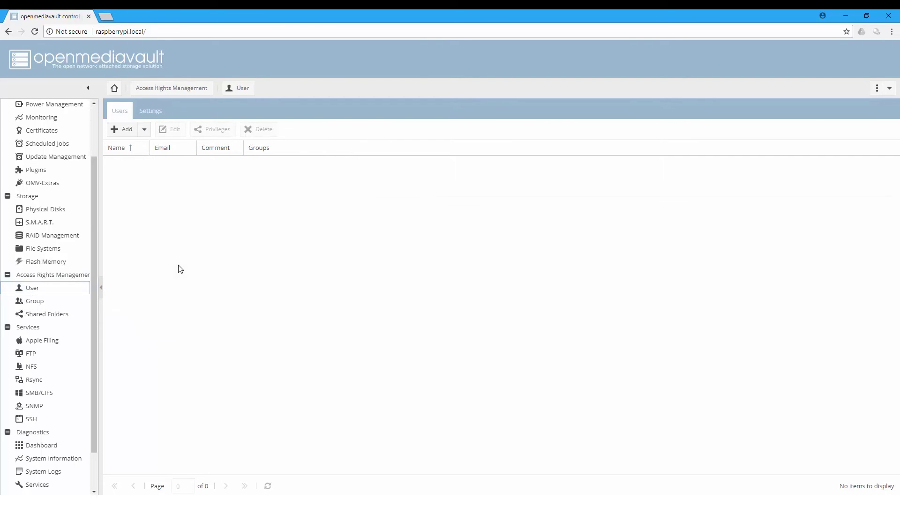
left_click(127, 129)
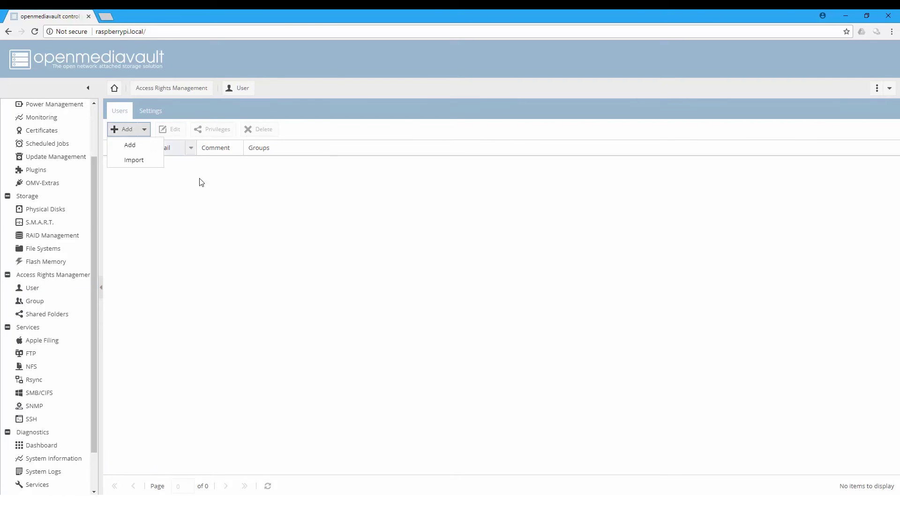
left_click(136, 151)
left_click(423, 253)
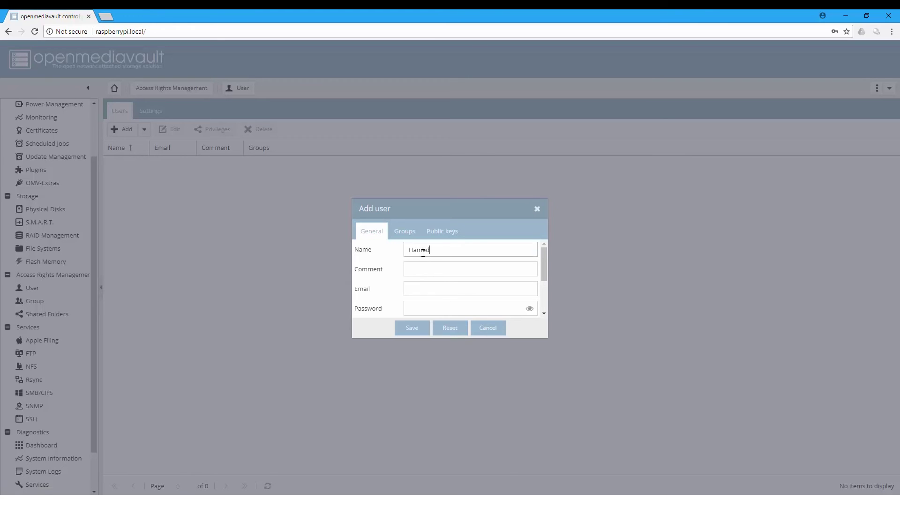
left_click_drag(540, 260, 539, 287)
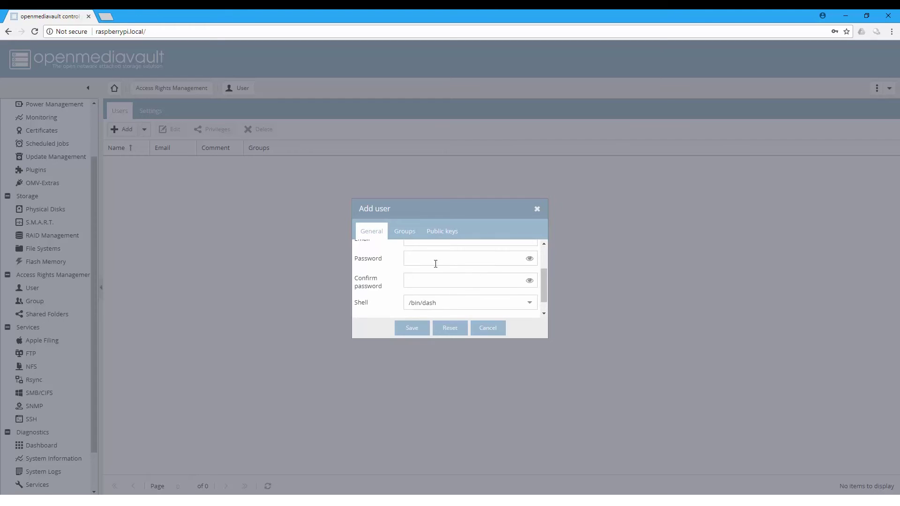
left_click(431, 261)
type("••••••••")
key("Tab")
left_click(419, 328)
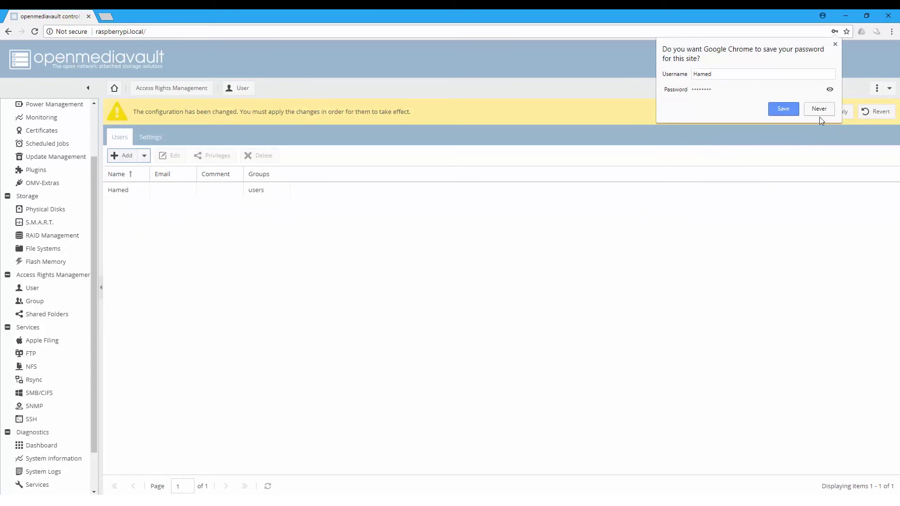
- Decline Chrome's password prompt, apply the changes, and bring up File Explorer's This PC
left_click(819, 112)
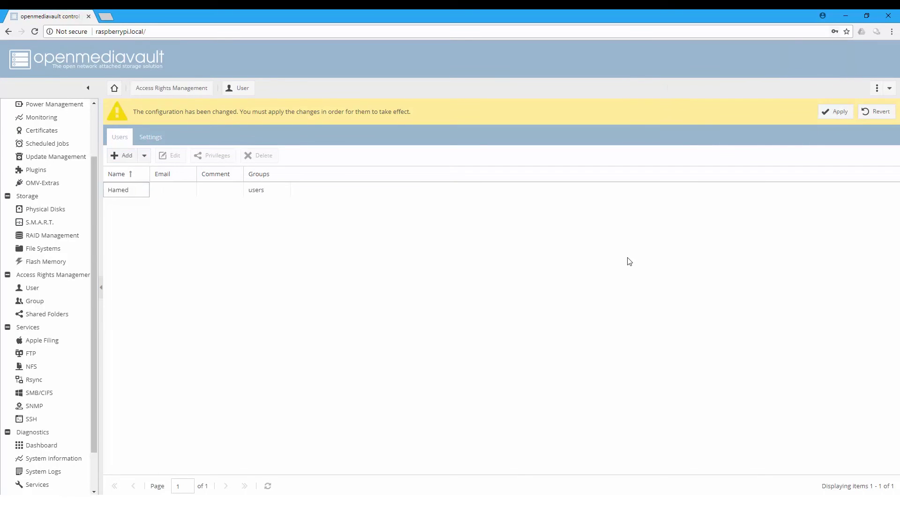
left_click(836, 112)
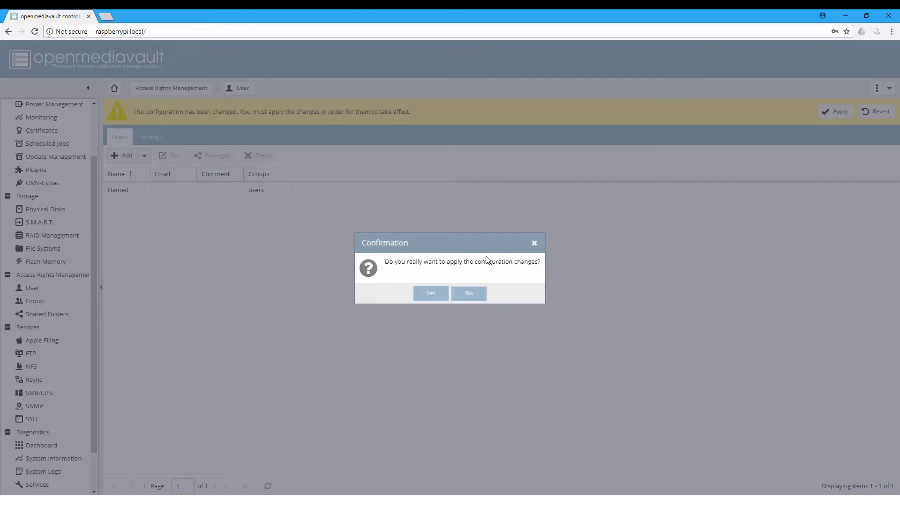
left_click(426, 294)
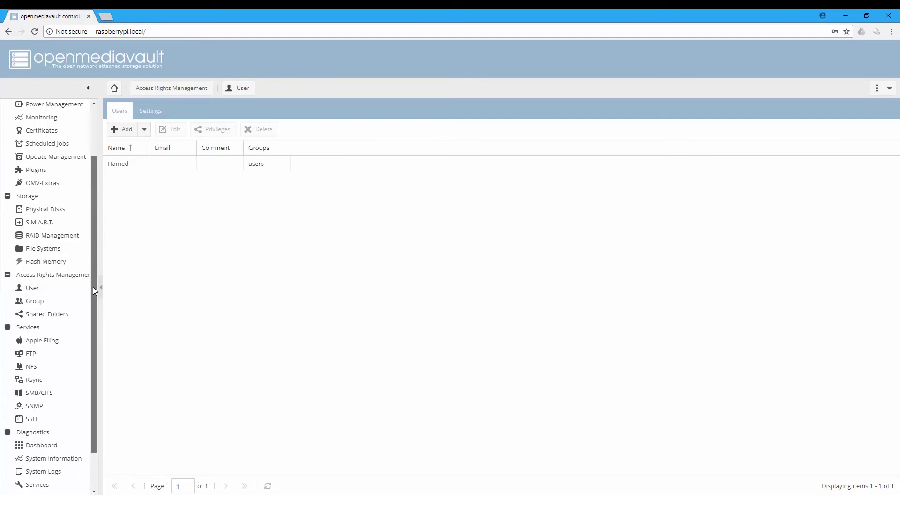
scroll(93, 286, "down", 2)
key("super+e")
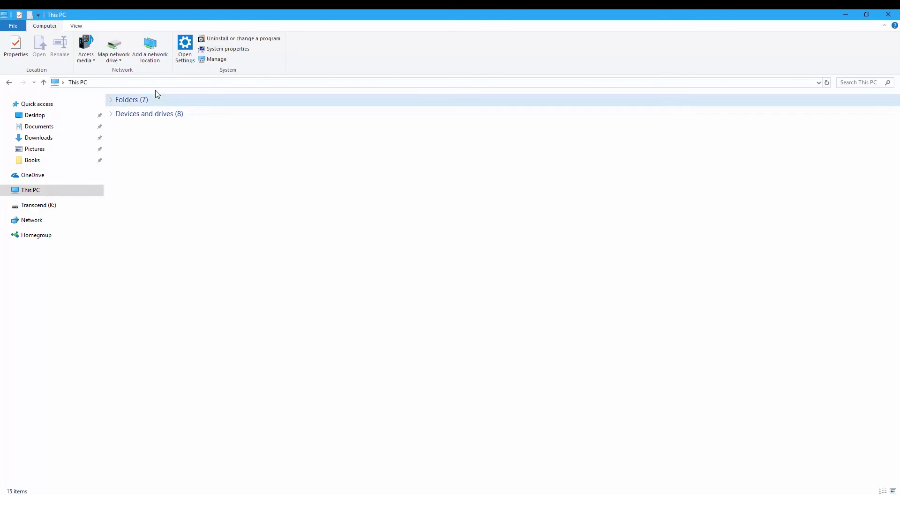
- Map \\raspberrypi\movies as drive Z: and check the SkyWriter video on it
left_click(116, 62)
left_click(131, 73)
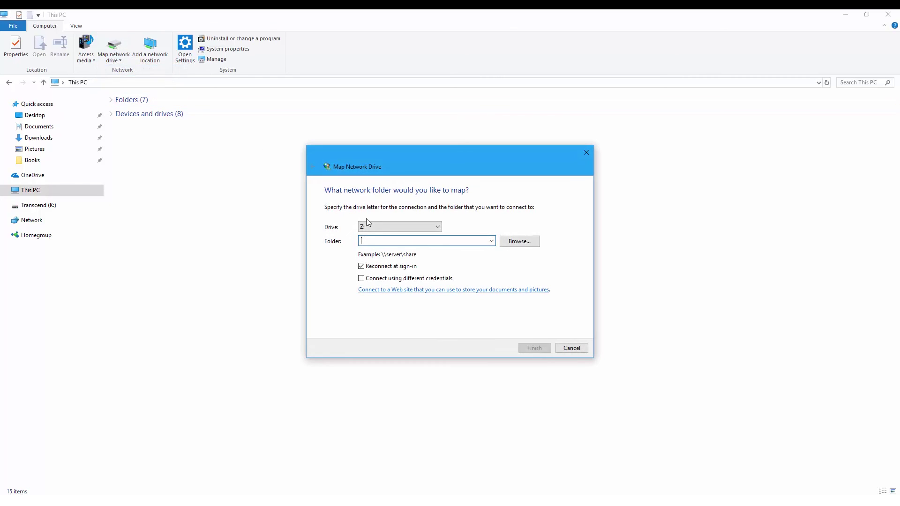
left_click(491, 241)
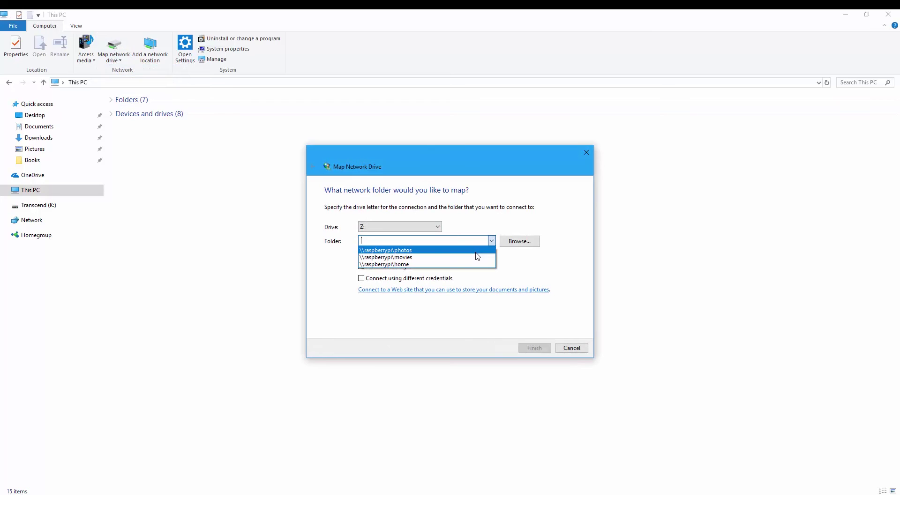
left_click(477, 257)
left_click(429, 241)
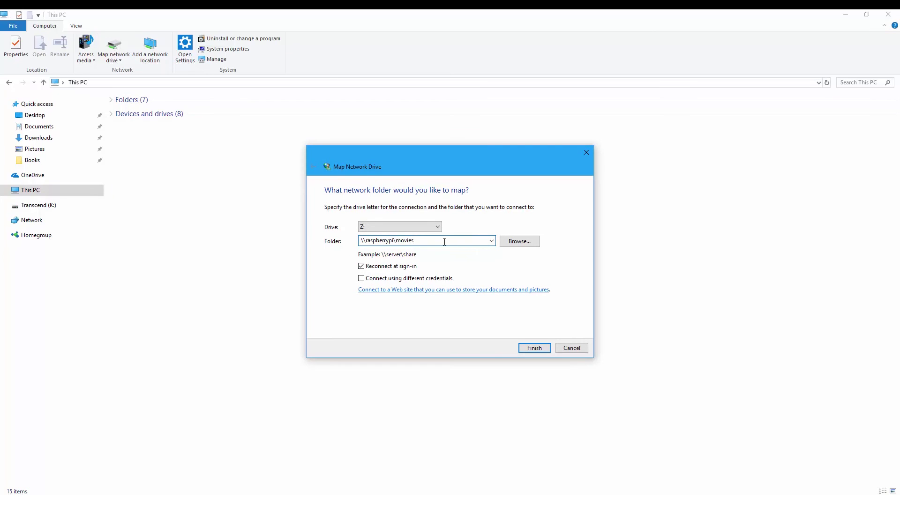
left_click_drag(444, 242, 344, 237)
left_click(536, 349)
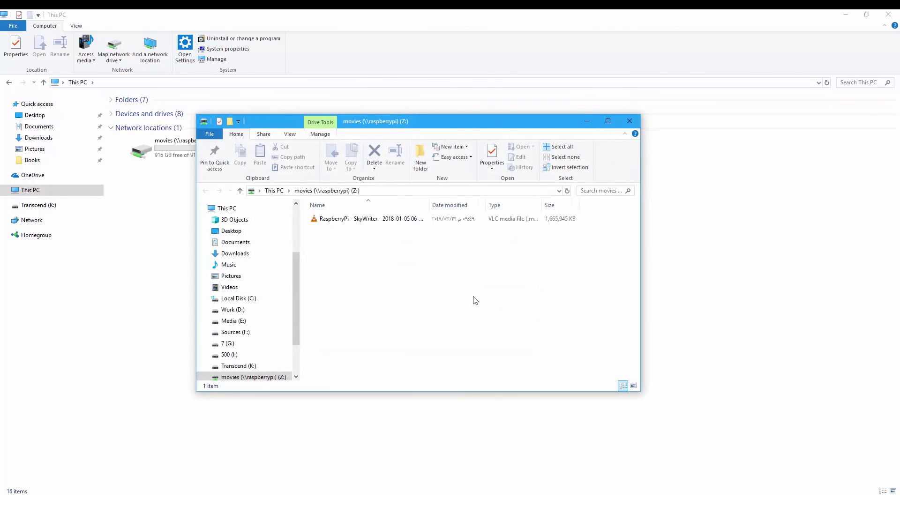
left_click(373, 220)
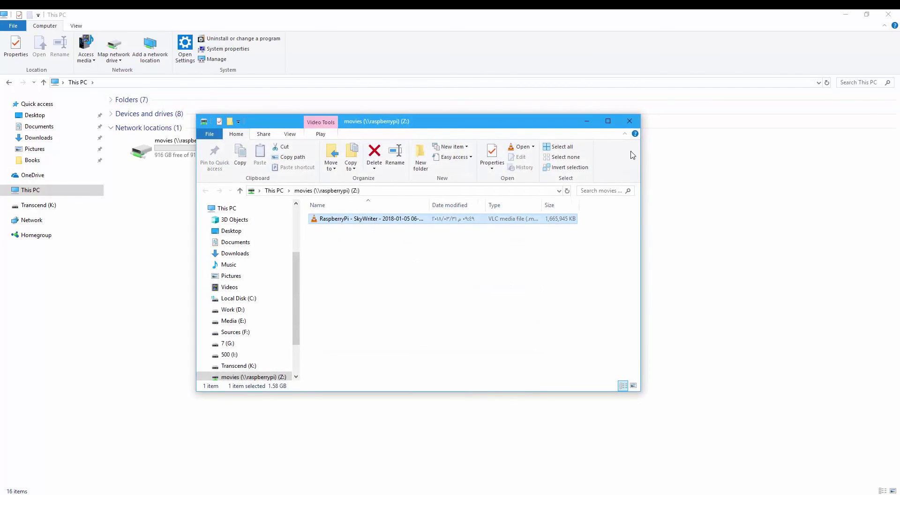
left_click(629, 121)
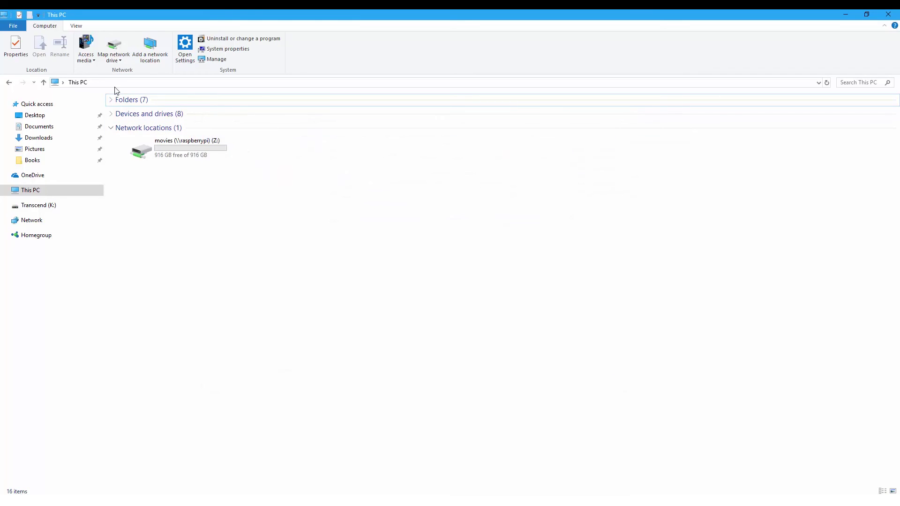
- Map \\raspberrypi\photos as drive Y:, connecting with different credentials
left_click(115, 59)
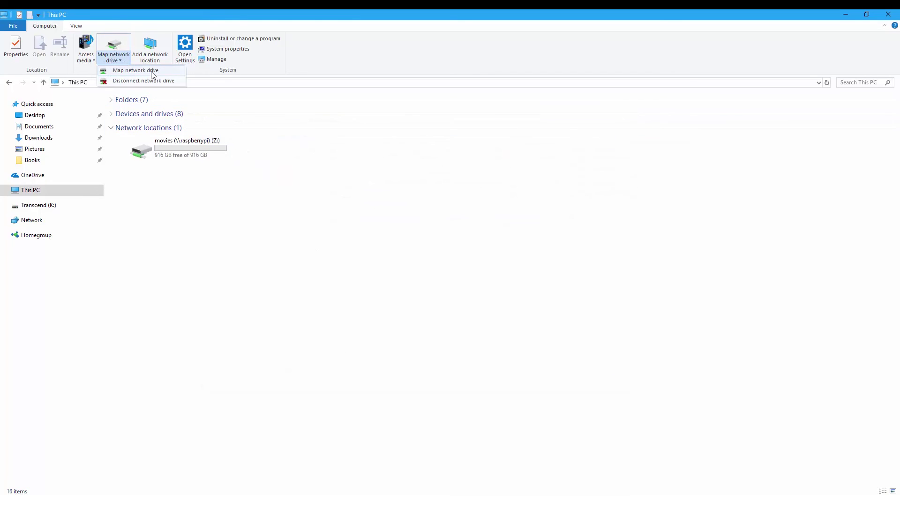
left_click(152, 72)
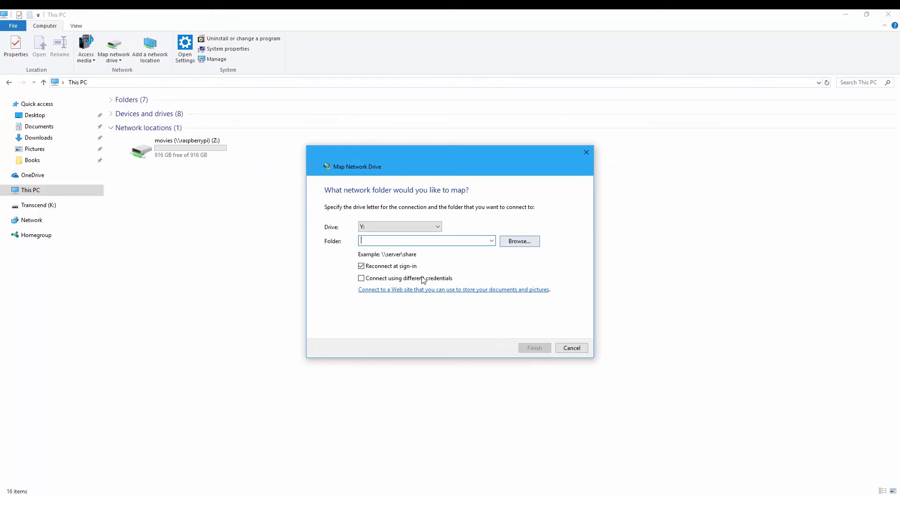
left_click(423, 280)
left_click(491, 241)
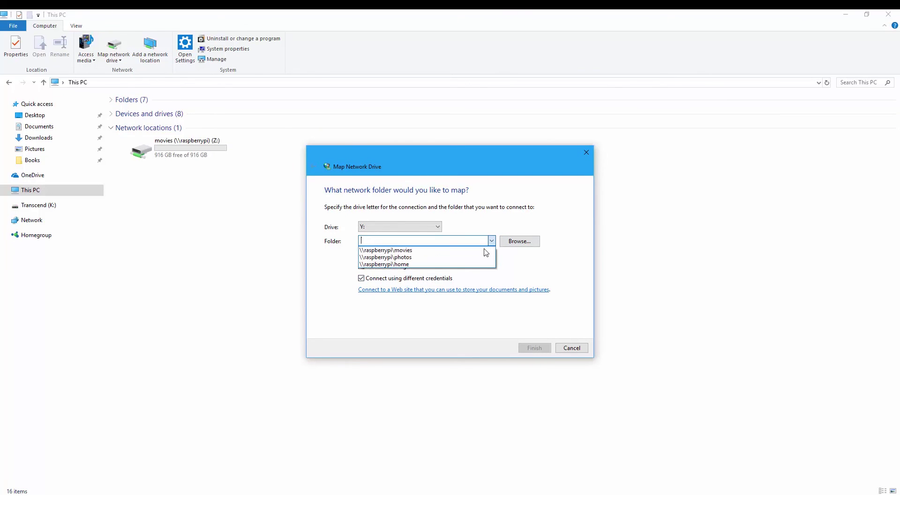
left_click(476, 257)
left_click(535, 347)
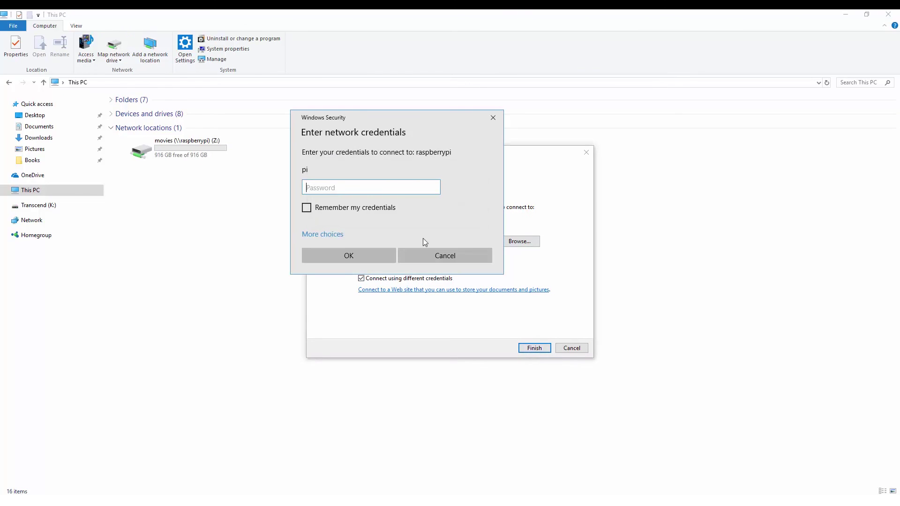
- Sign in with a different account using the new user's name and password
left_click(328, 234)
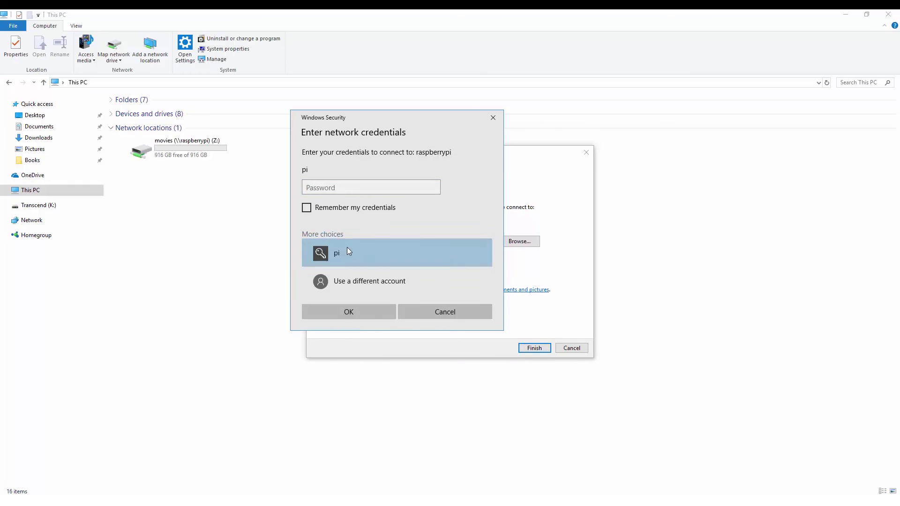
left_click(356, 280)
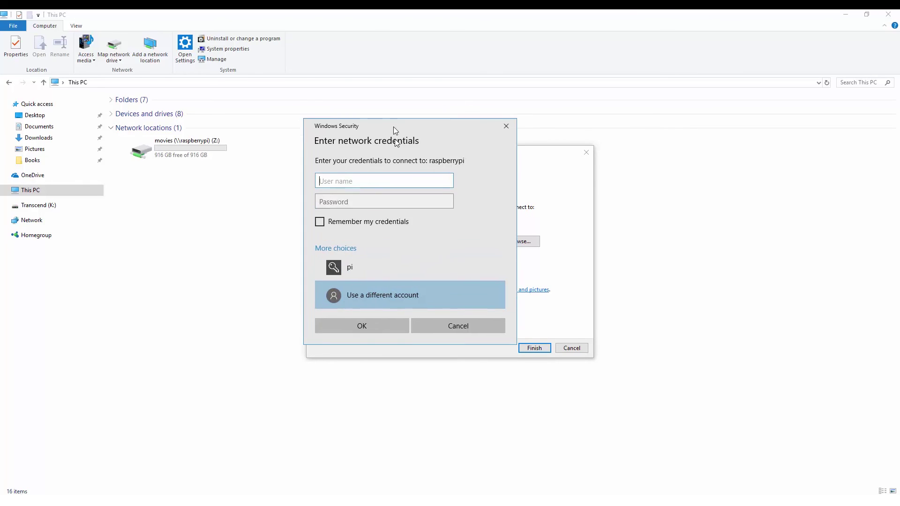
left_click_drag(388, 121, 295, 176)
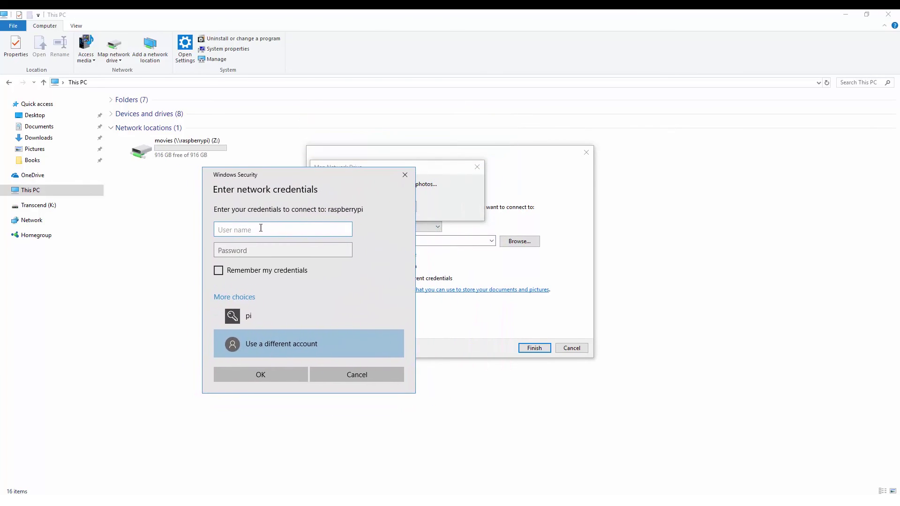
type("hamed")
key("Tab")
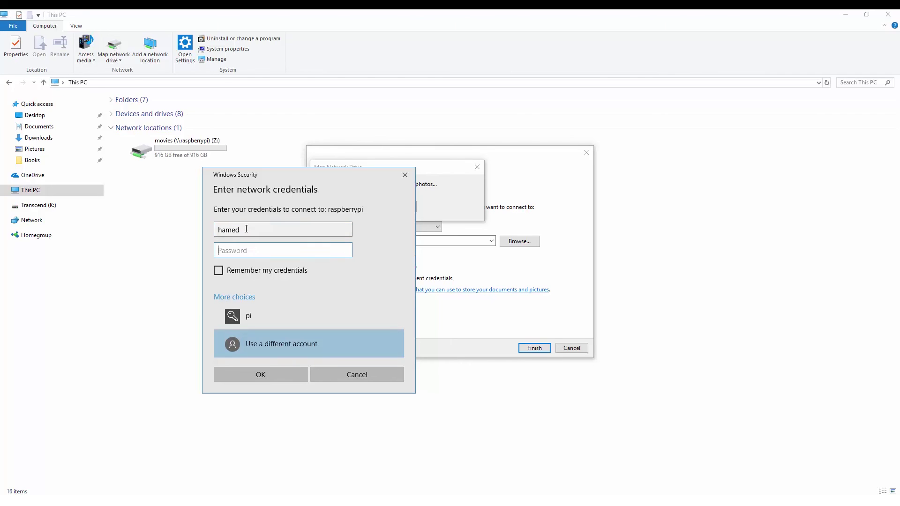
type("•••")
left_click(271, 376)
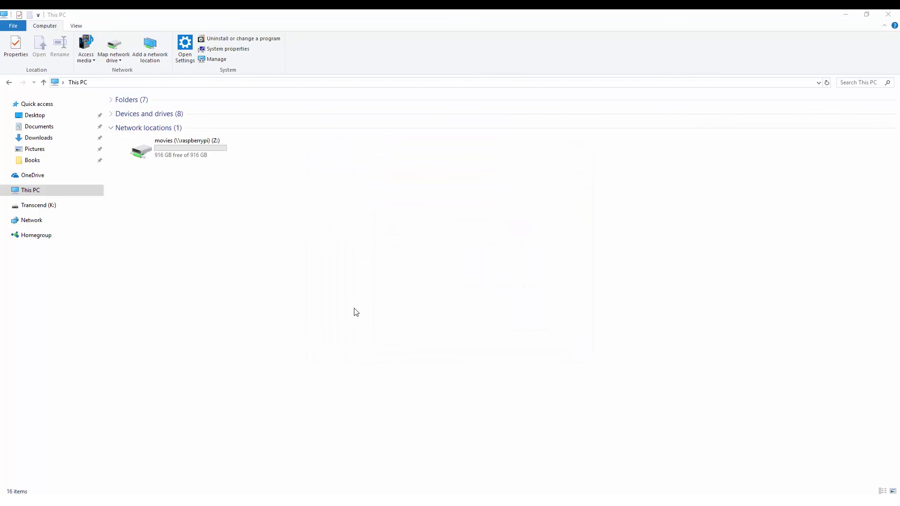
- Arrange the test copy and This PC windows side by side
left_click(617, 138)
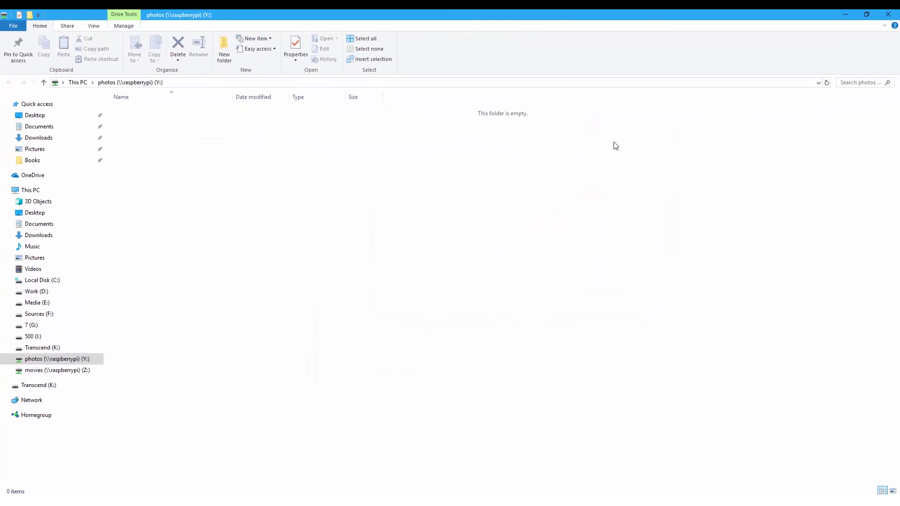
key("super+Right")
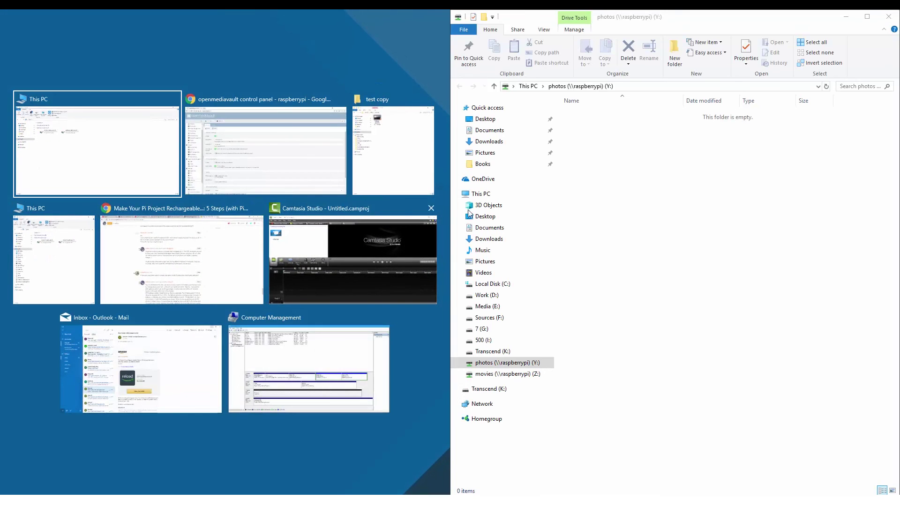
key("Return")
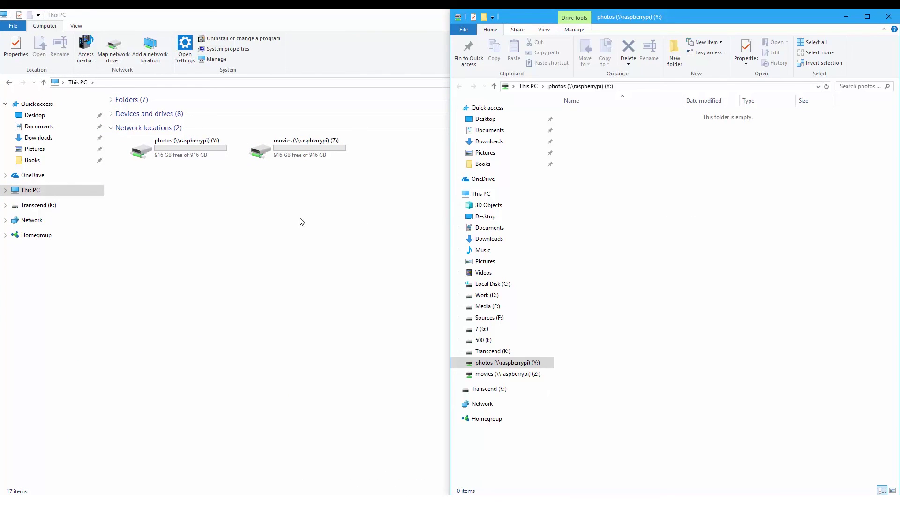
left_click(302, 220)
key("super+Up")
mouse_move(234, 492)
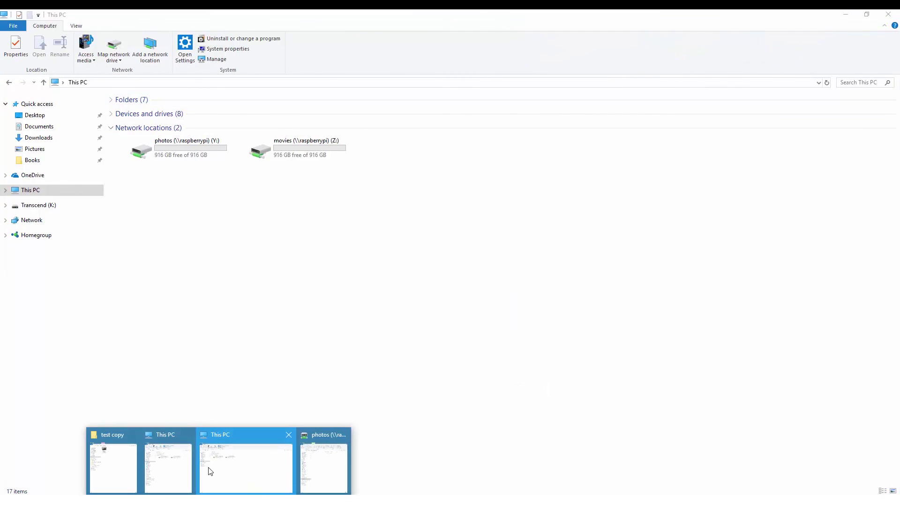
left_click(130, 464)
left_click(499, 301)
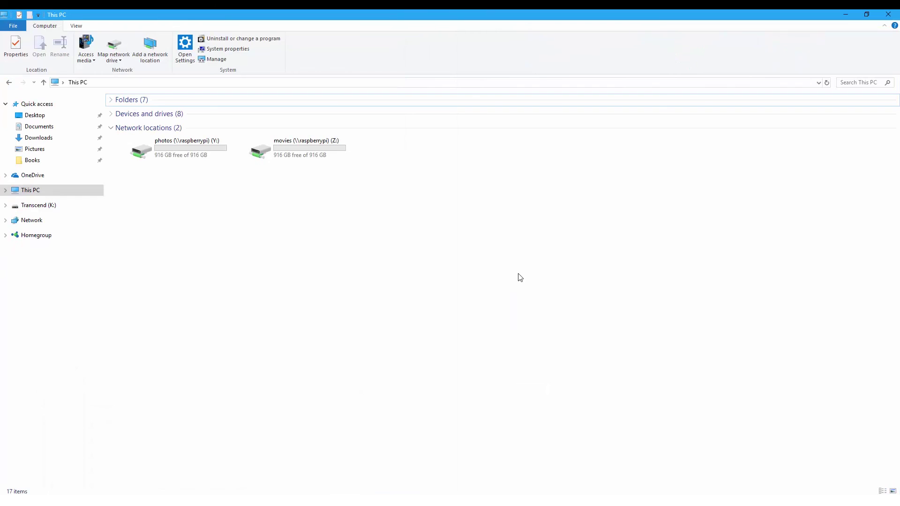
key("super+Right")
left_click(288, 239)
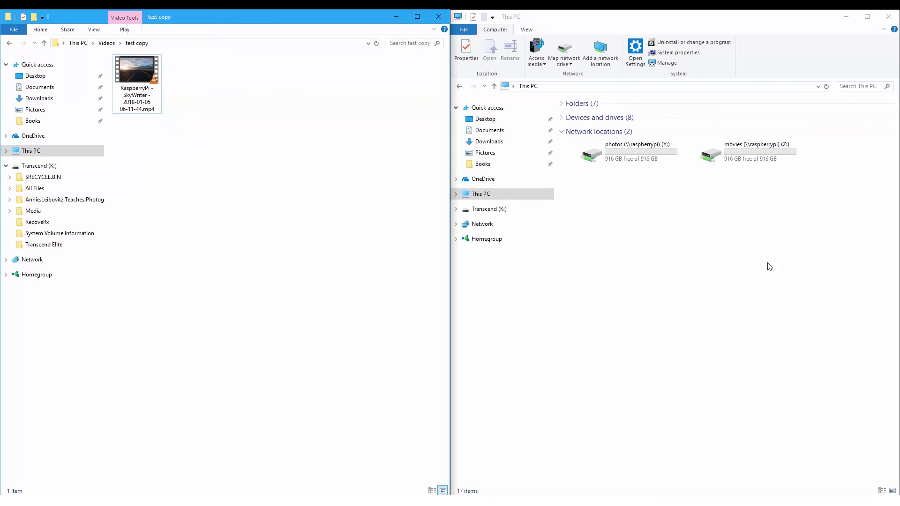
left_click(767, 265)
- Copy the SkyWriter video onto movies (Z:), replacing the existing file
double_click(725, 159)
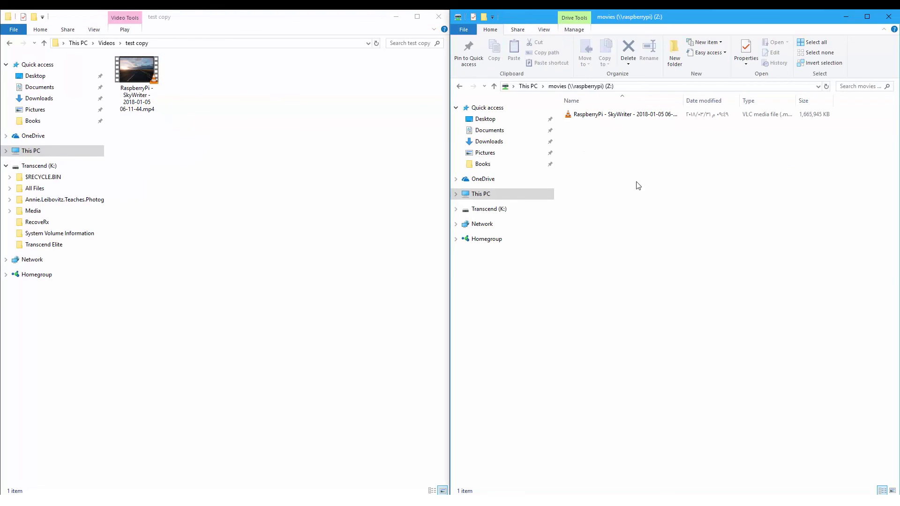
left_click_drag(143, 72, 741, 197)
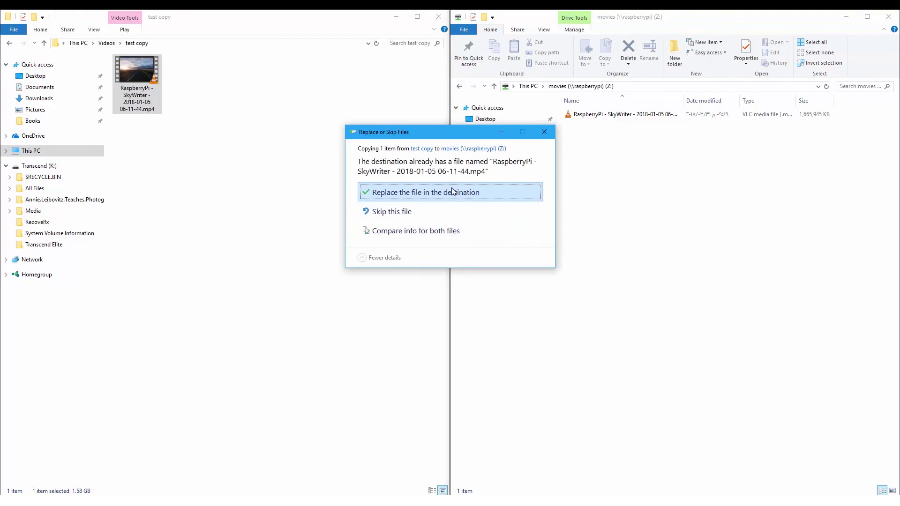
left_click(464, 192)
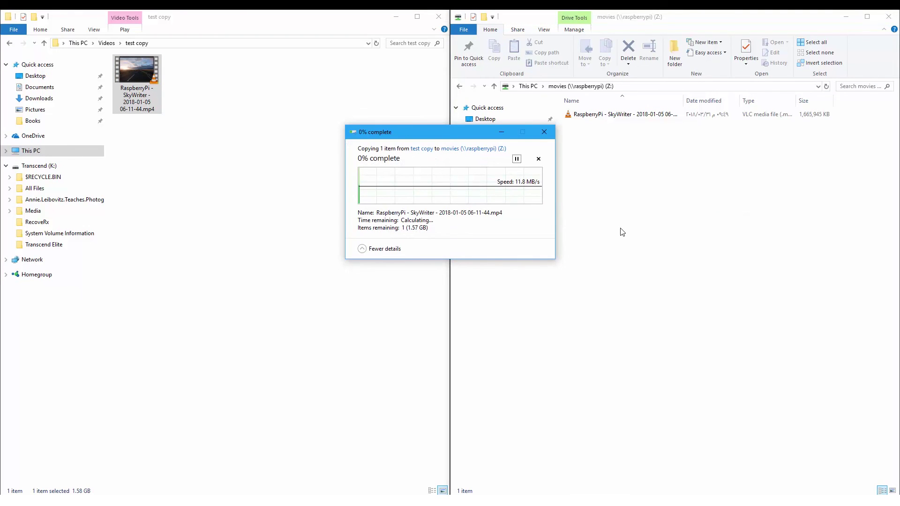